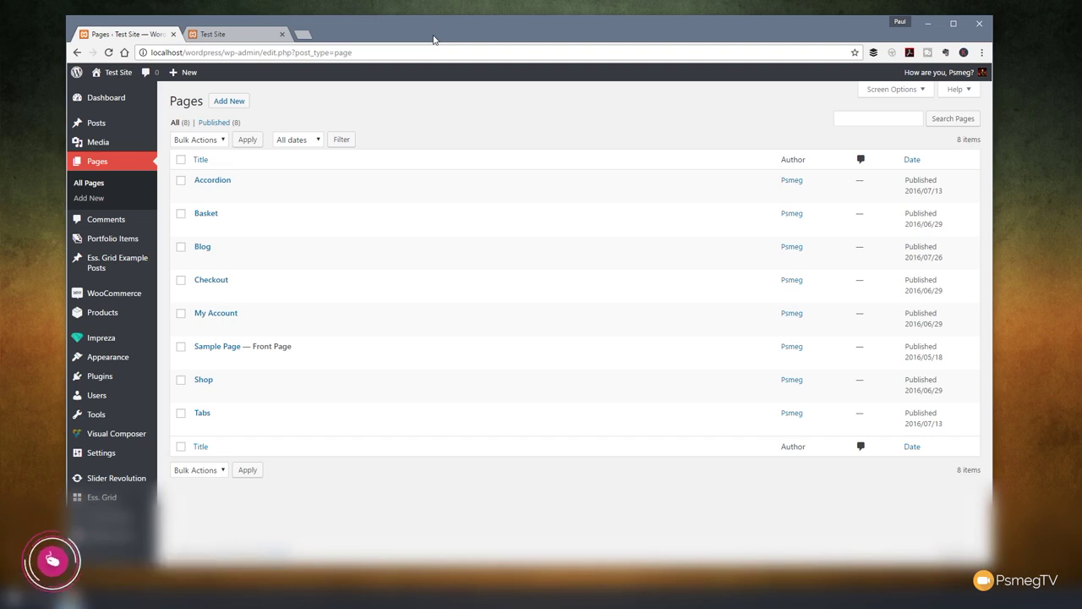
Open Sample Page in the Visual Composer editor and scroll down to its Latest Products row
{"action": "left_click", "coordinate": [227, 346]}
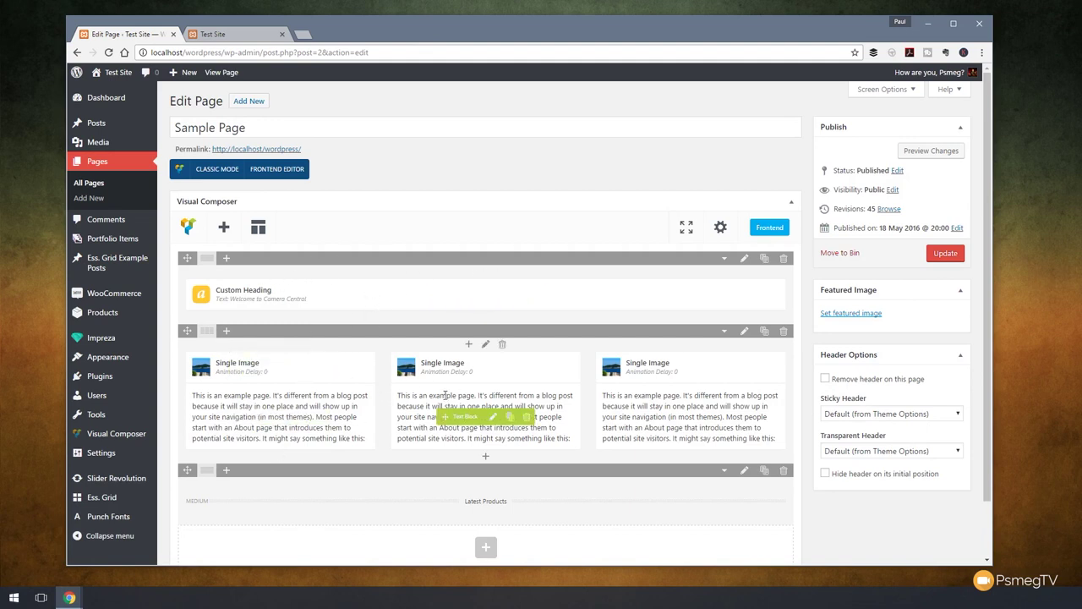
{"action": "scroll", "coordinate": [453, 392], "scroll_direction": "down", "scroll_amount": 2}
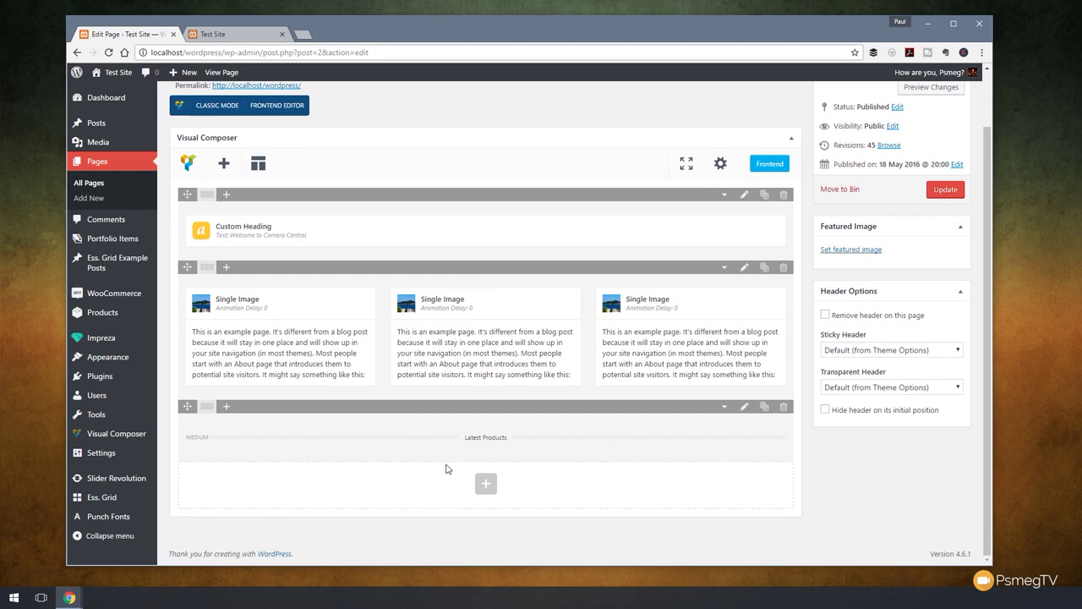
{"action": "mouse_move", "coordinate": [423, 455]}
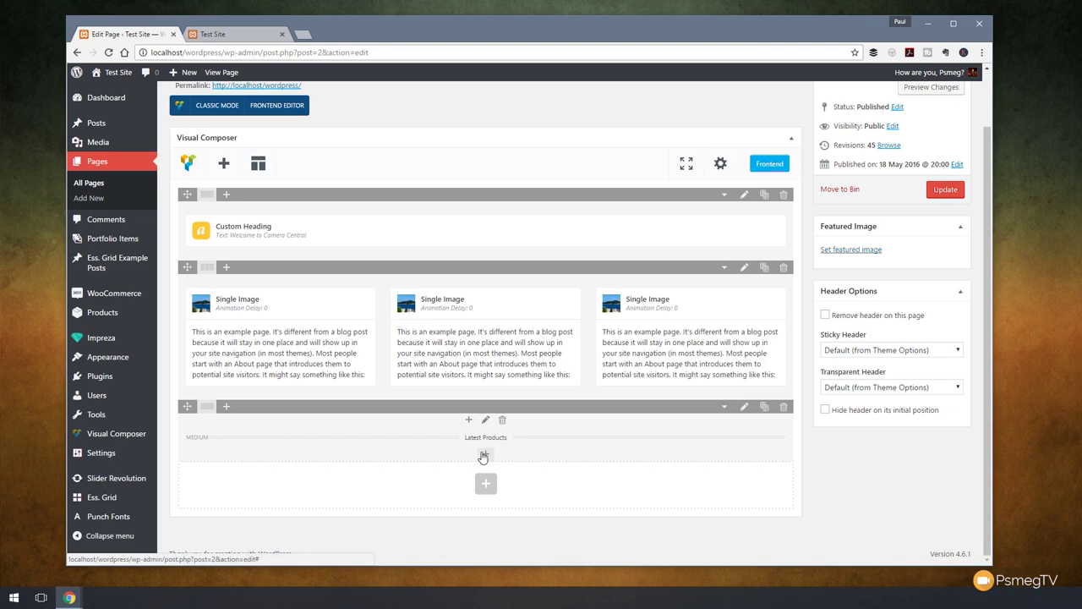
Insert a WooCommerce Recent products element under the Latest Products separator
{"action": "left_click", "coordinate": [486, 458]}
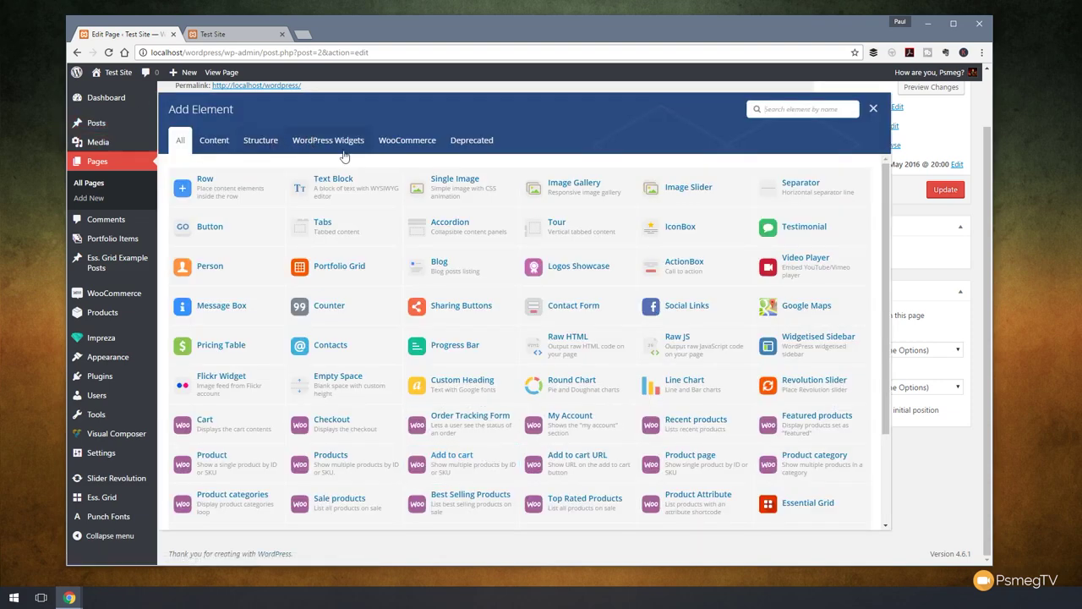
{"action": "left_click", "coordinate": [405, 141]}
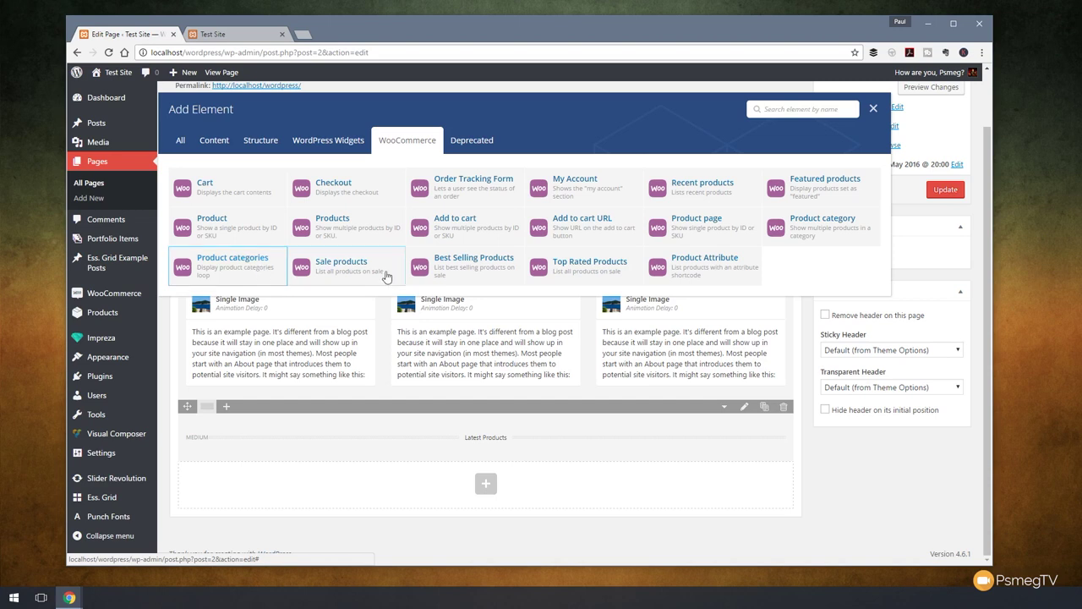
{"action": "left_click", "coordinate": [703, 184]}
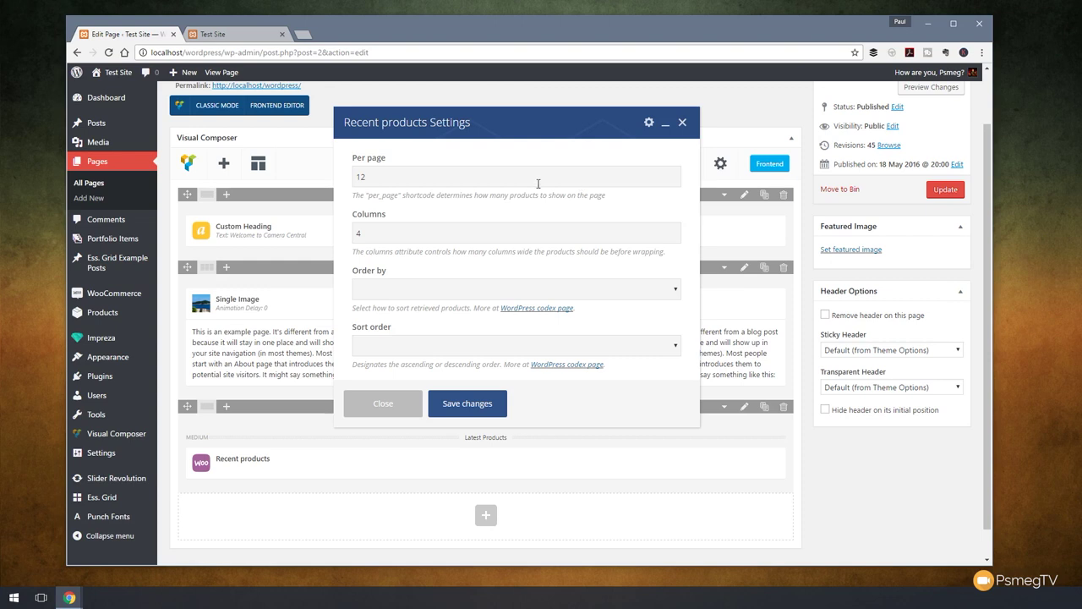
Set Recent products to 4 per page, 4 columns, ordered by Date in Descending order
{"action": "left_click_drag", "start_coordinate": [420, 177], "coordinate": [332, 172]}
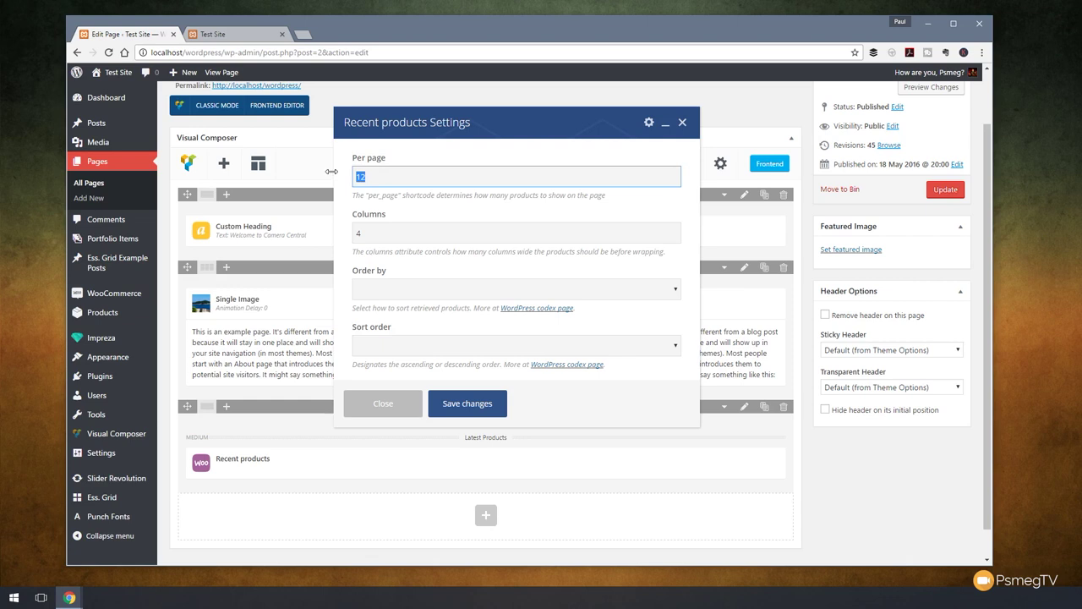
{"action": "type", "text": "4"}
{"action": "left_click", "coordinate": [383, 237]}
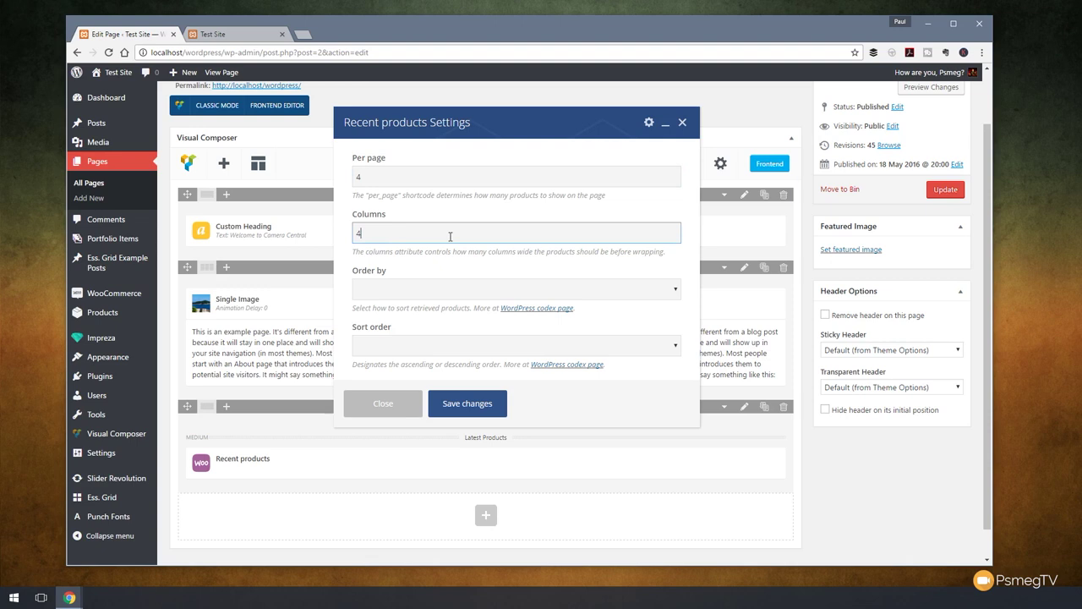
{"action": "left_click", "coordinate": [473, 291]}
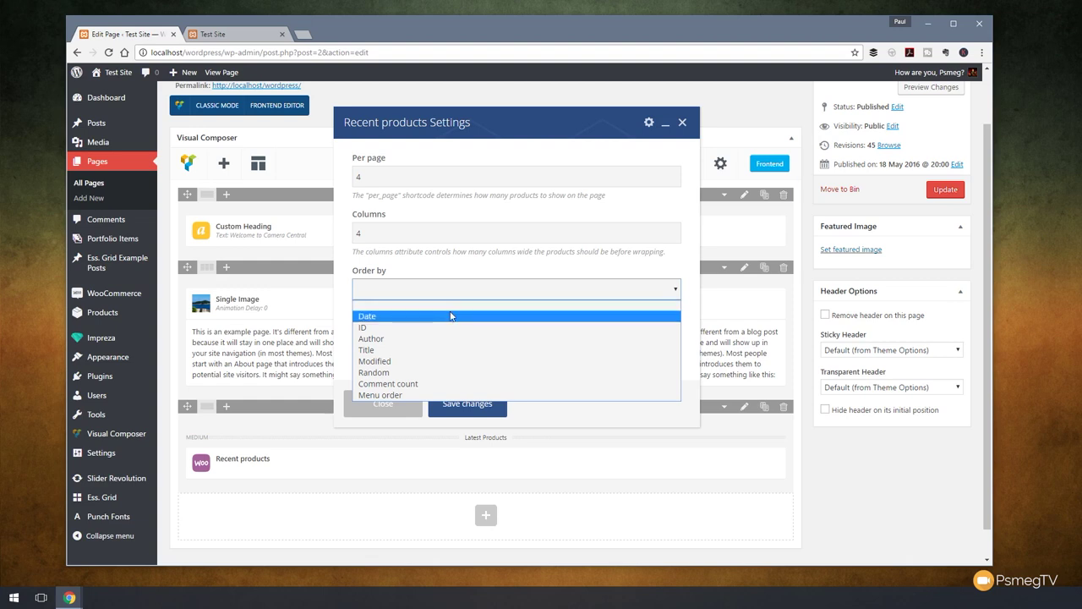
{"action": "left_click", "coordinate": [449, 315]}
{"action": "left_click", "coordinate": [426, 346]}
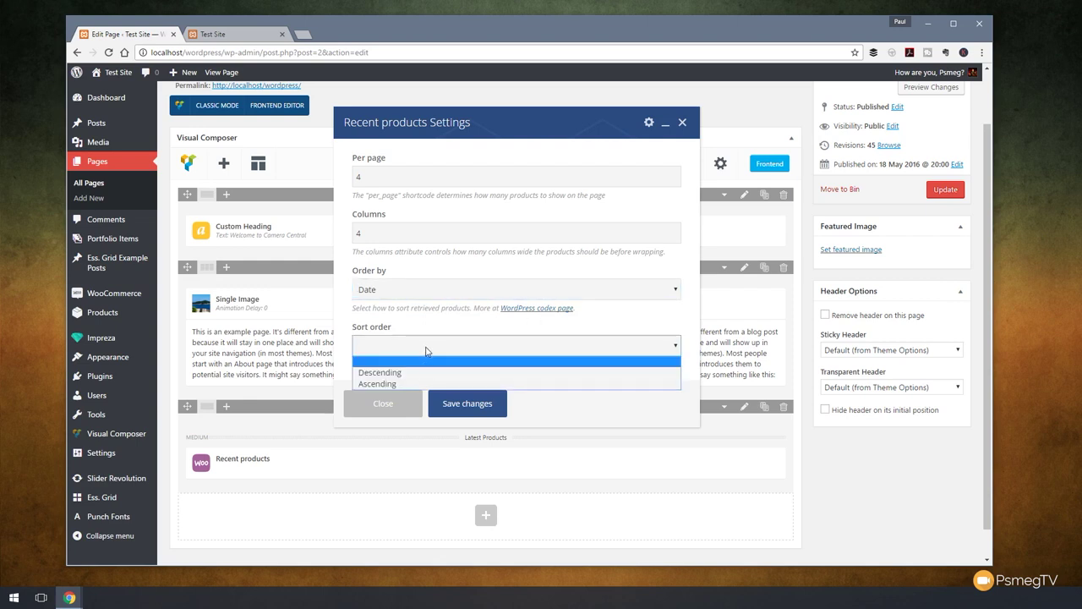
{"action": "left_click", "coordinate": [401, 375]}
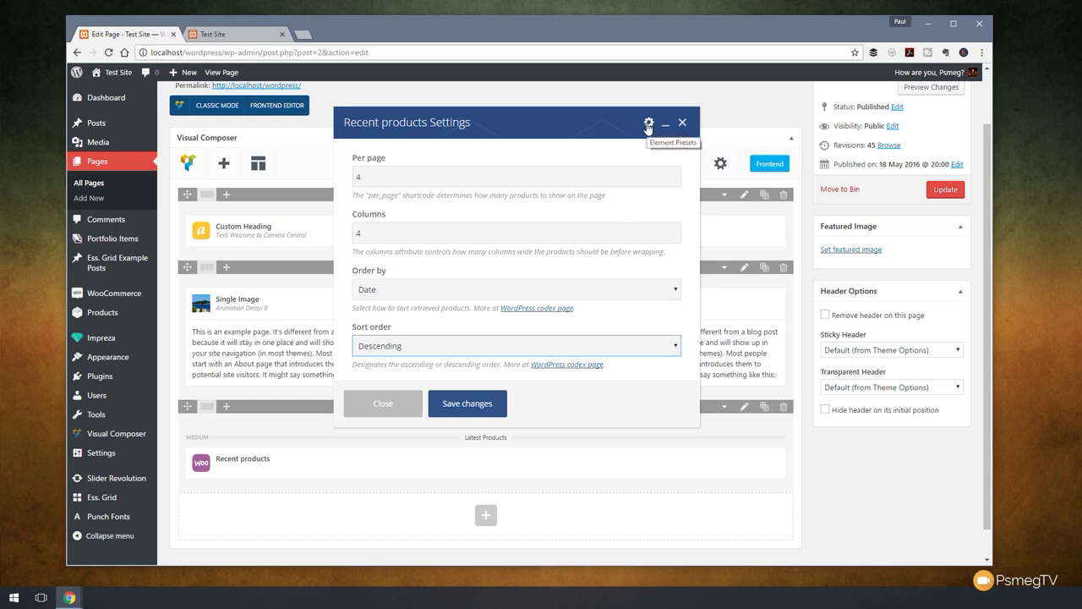
Look over the Element Presets menu, dismiss it, and save the Recent products settings
{"action": "left_click", "coordinate": [648, 125]}
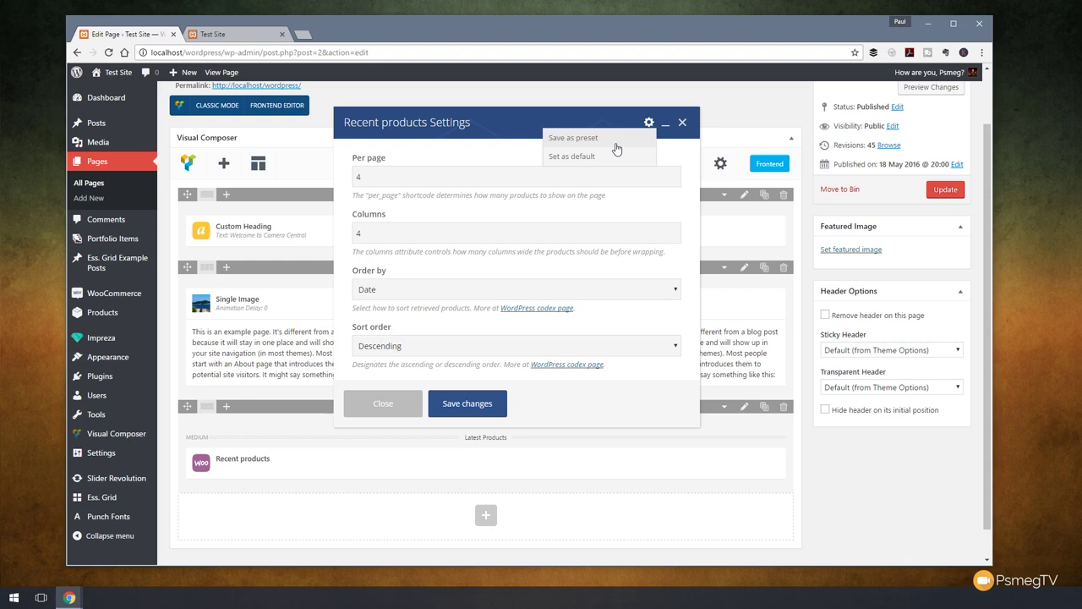
{"action": "left_click", "coordinate": [492, 122]}
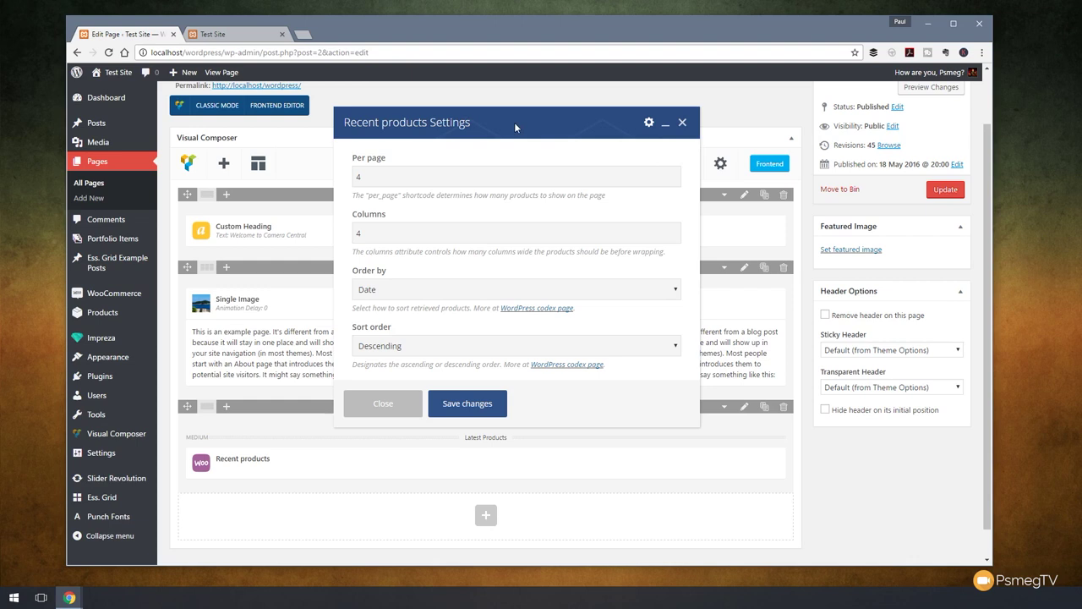
{"action": "left_click", "coordinate": [475, 407]}
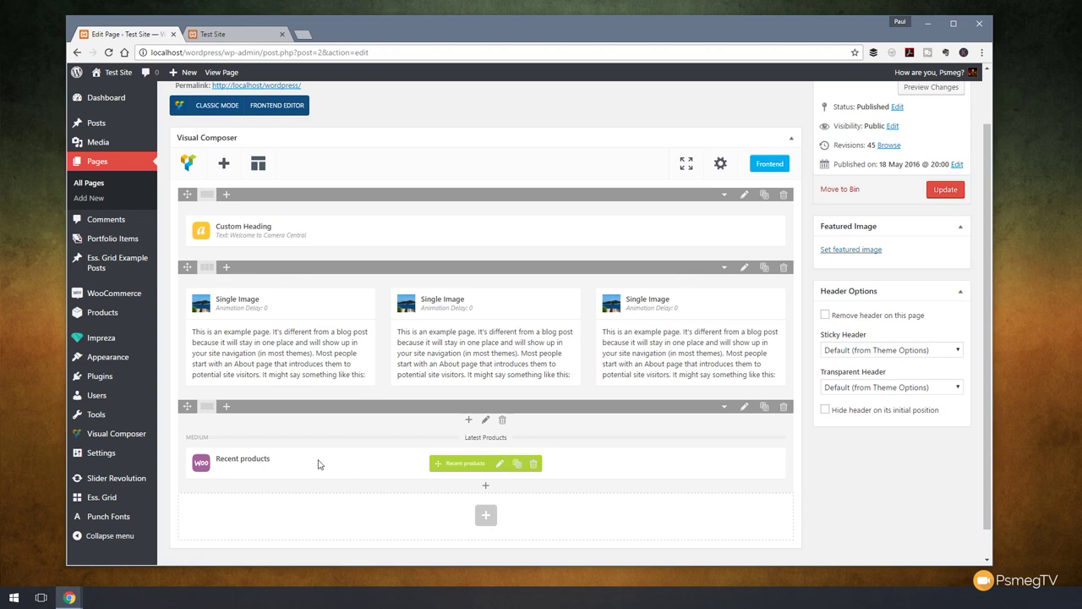
Publish the page update, check the three Latest Products on the site, and return to the editor
{"action": "left_click", "coordinate": [945, 191]}
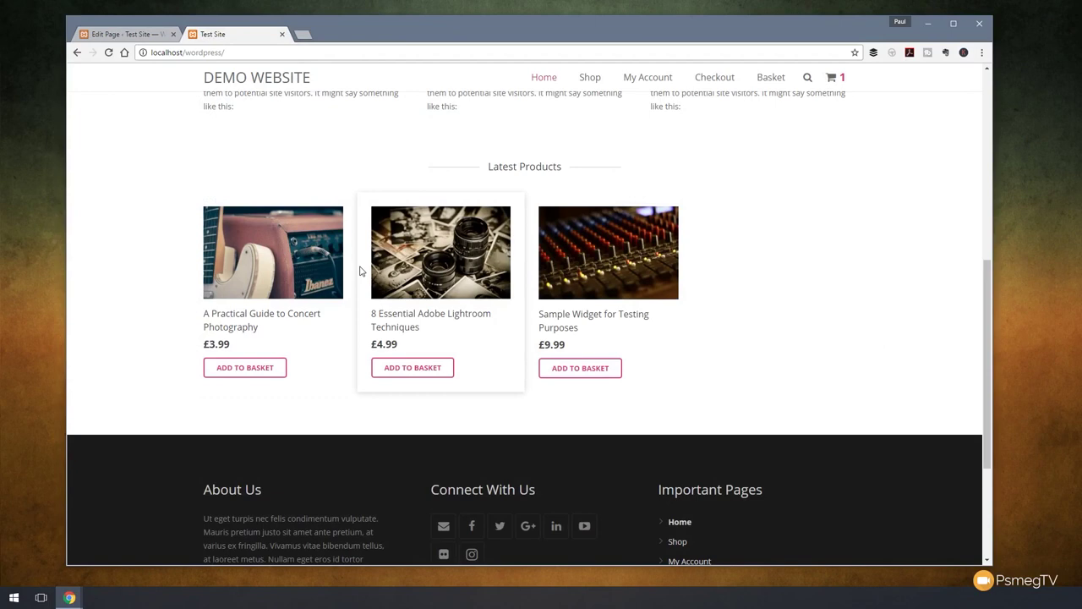
{"action": "left_click", "coordinate": [131, 34]}
Duplicate the Latest Products separator and move the copy below Recent products
{"action": "scroll", "coordinate": [479, 213], "scroll_direction": "down", "scroll_amount": 2}
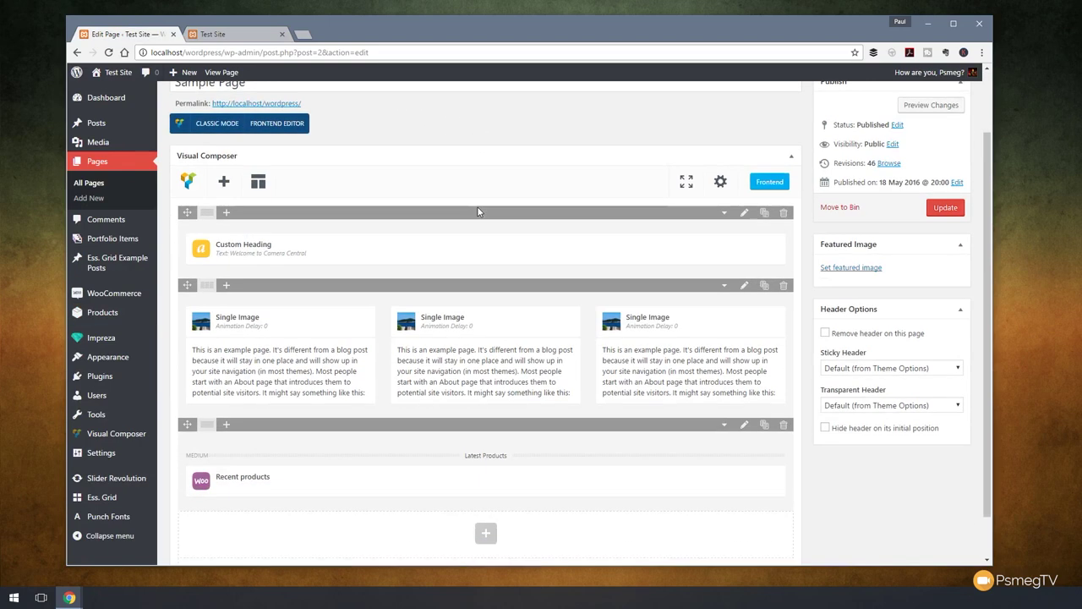
{"action": "mouse_move", "coordinate": [452, 485]}
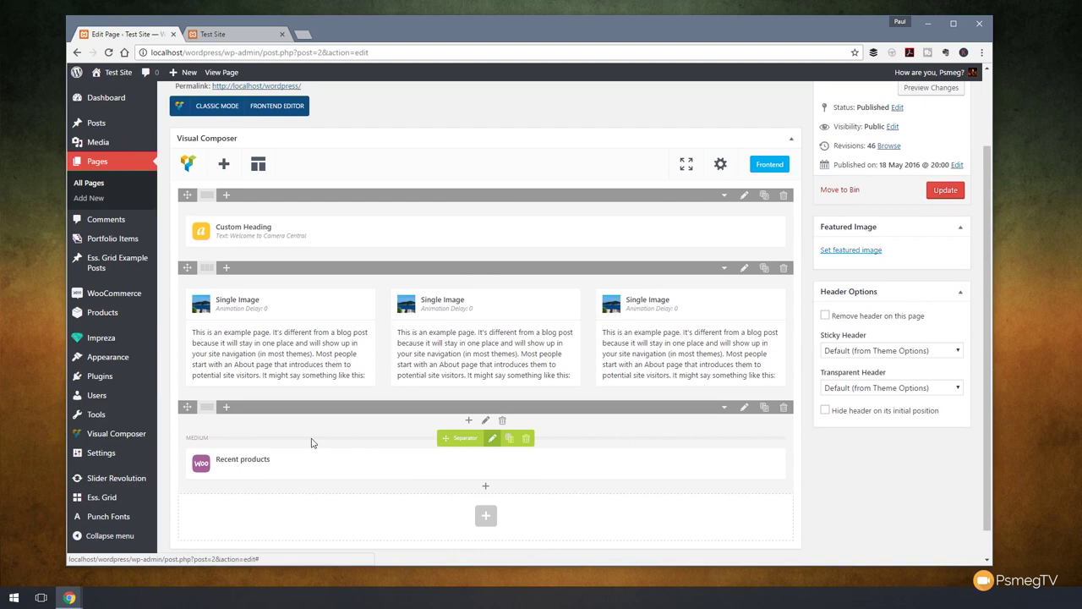
{"action": "left_click", "coordinate": [510, 438]}
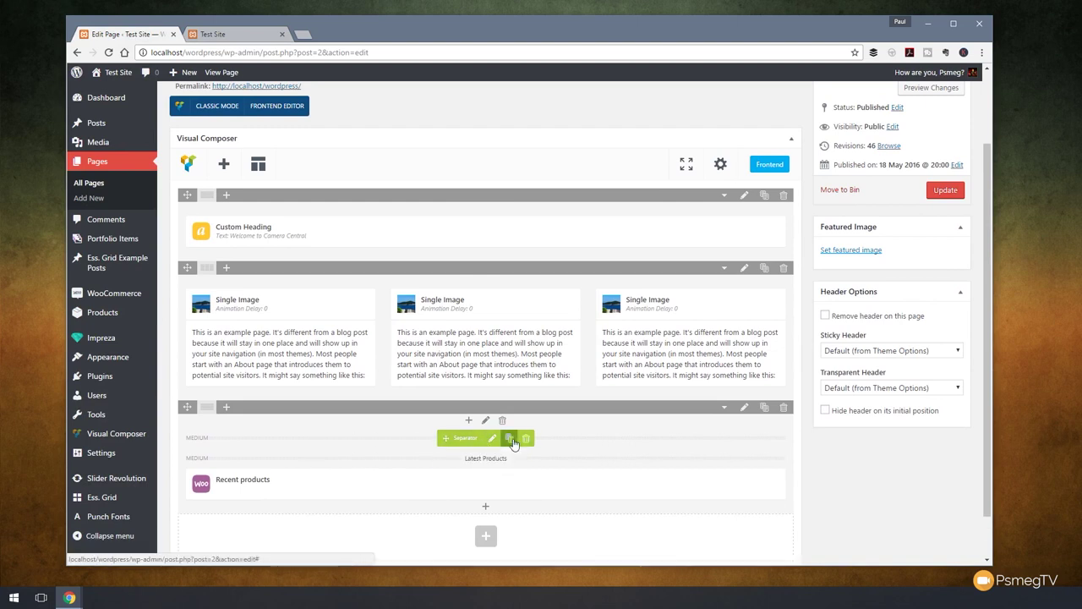
{"action": "mouse_move", "coordinate": [470, 459]}
{"action": "left_mouse_down"}
{"action": "mouse_move", "coordinate": [462, 438]}
{"action": "mouse_move", "coordinate": [460, 480]}
{"action": "left_mouse_up"}
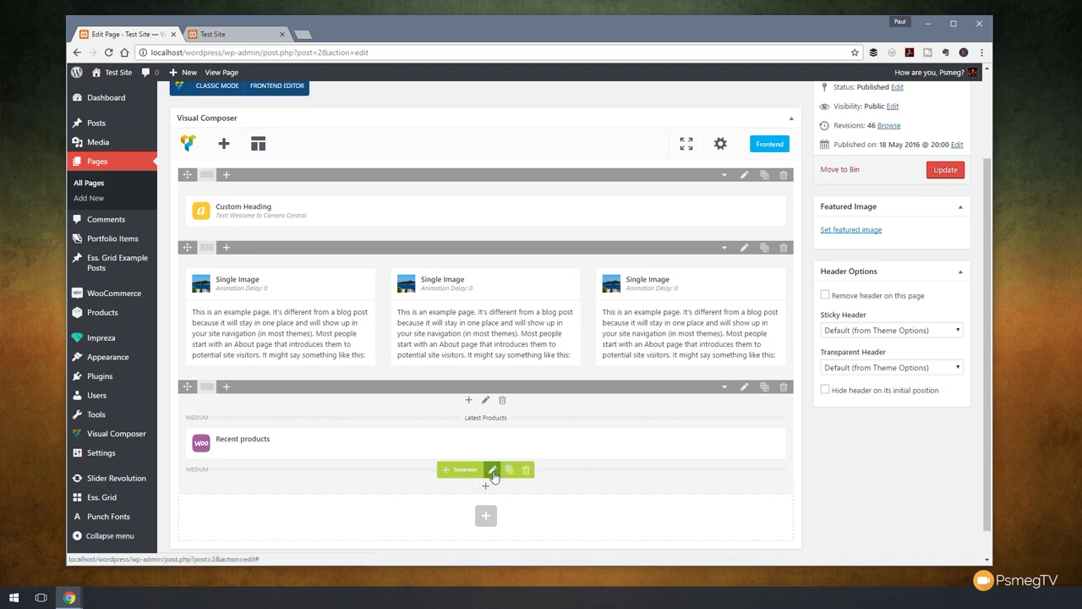
Rename the copied separator to 'Best Selling Products' and save it
{"action": "left_click", "coordinate": [493, 470]}
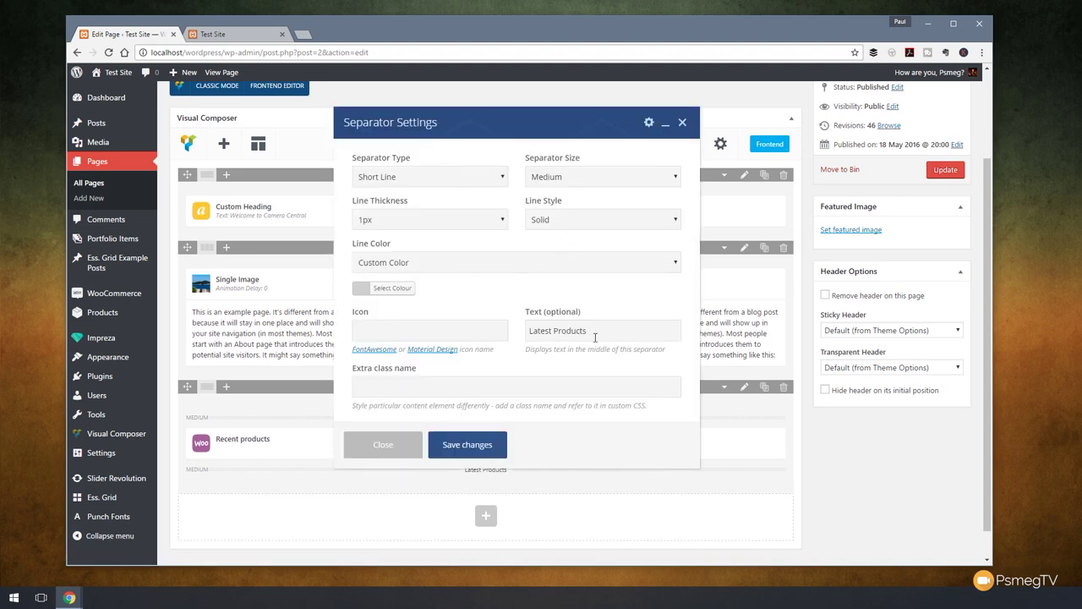
{"action": "left_click_drag", "start_coordinate": [552, 332], "coordinate": [512, 333]}
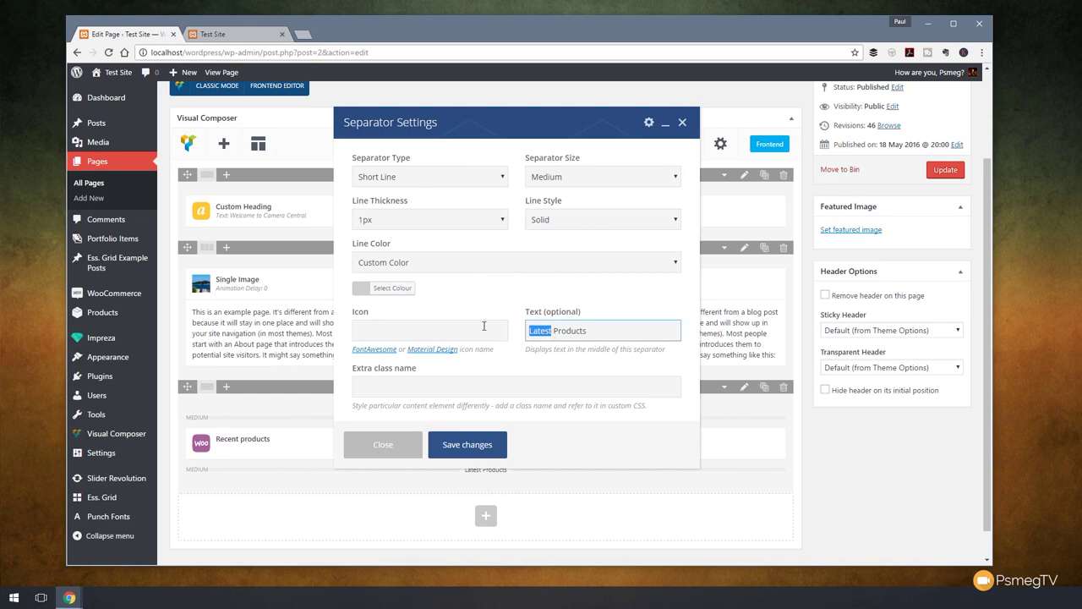
{"action": "type", "text": "Best Selling"}
{"action": "left_click", "coordinate": [464, 446]}
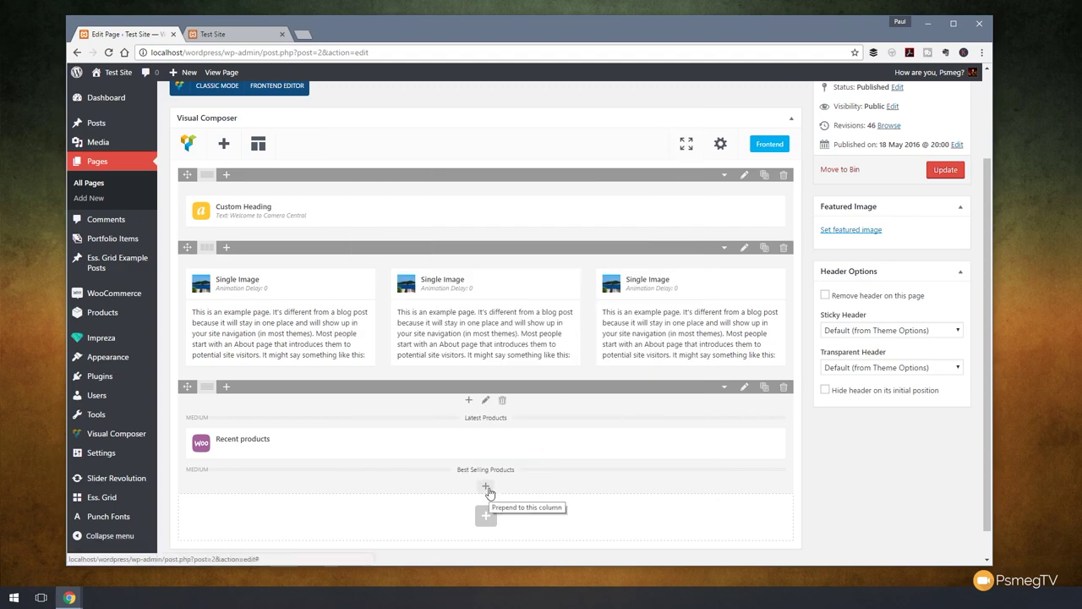
Add a WooCommerce Best Selling Products element with 4 per page and 4 columns
{"action": "left_click", "coordinate": [487, 489]}
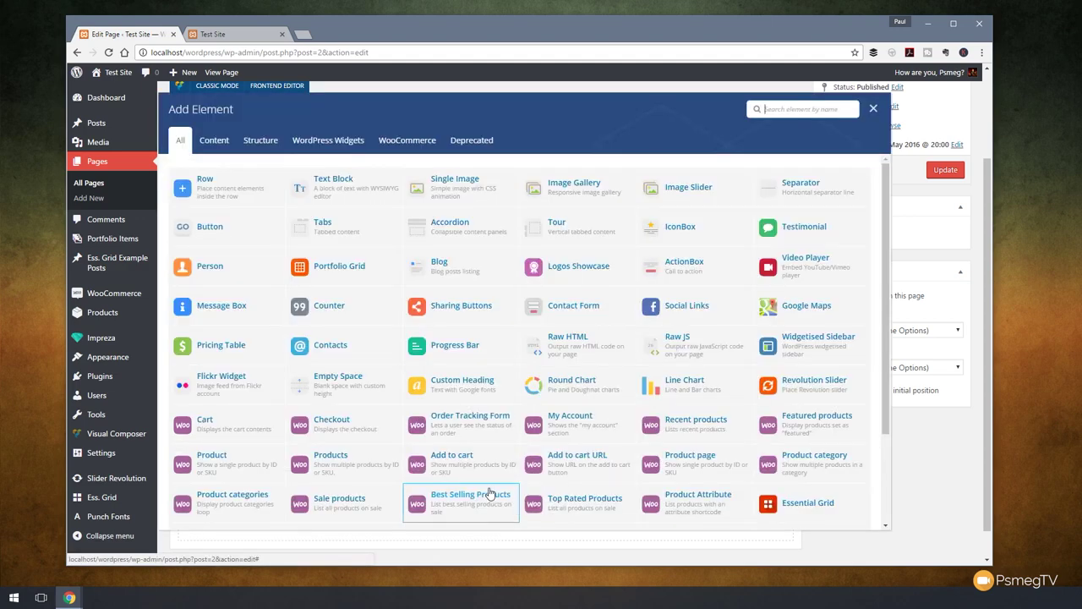
{"action": "left_click", "coordinate": [403, 142]}
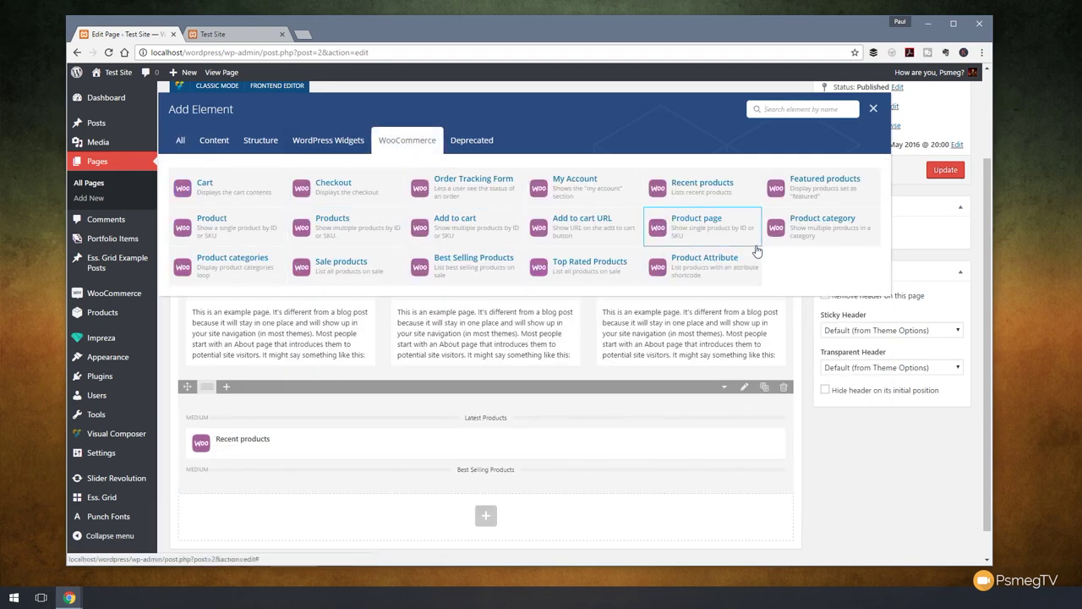
{"action": "left_click", "coordinate": [424, 269]}
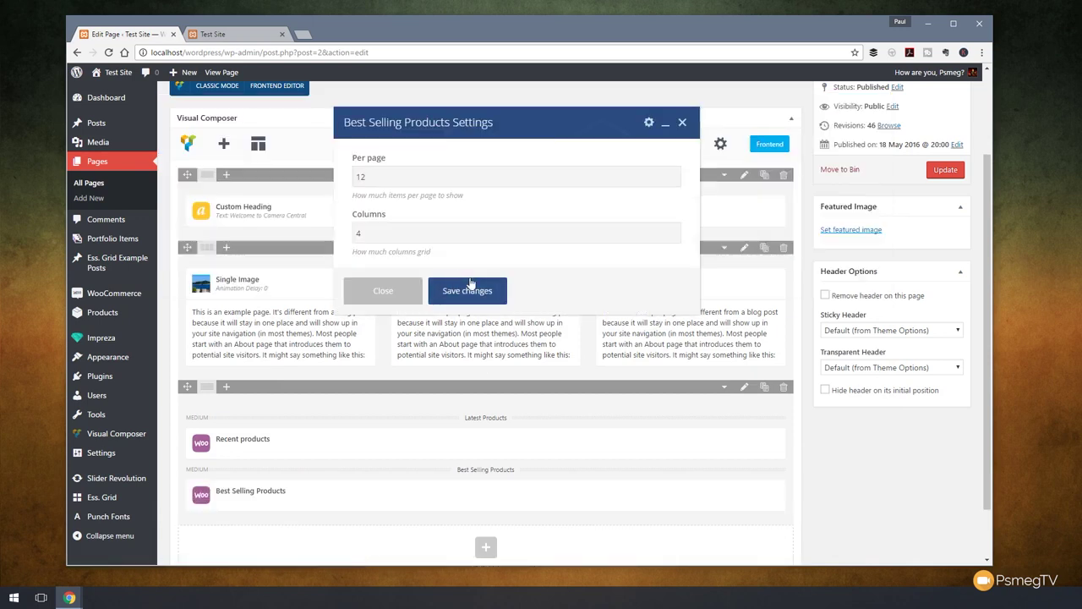
{"action": "double_click", "coordinate": [420, 175]}
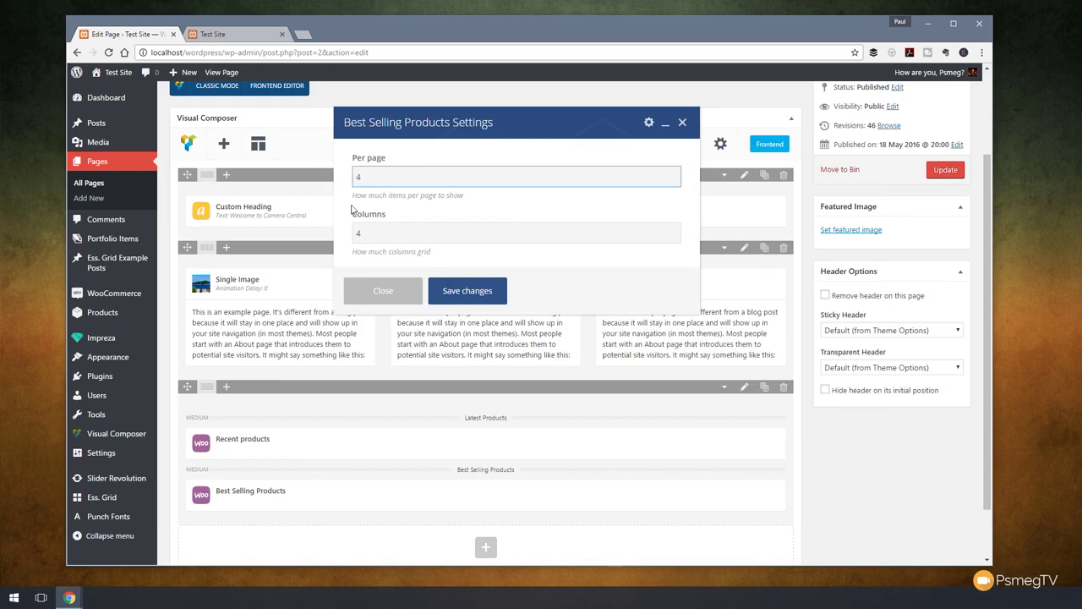
{"action": "left_click", "coordinate": [382, 237]}
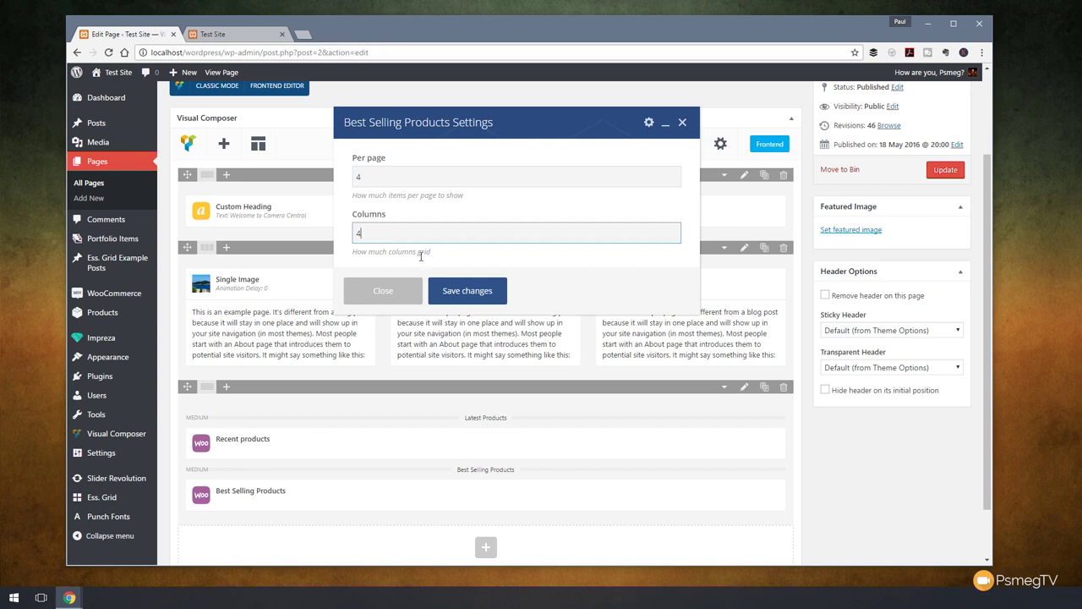
{"action": "left_click", "coordinate": [475, 292]}
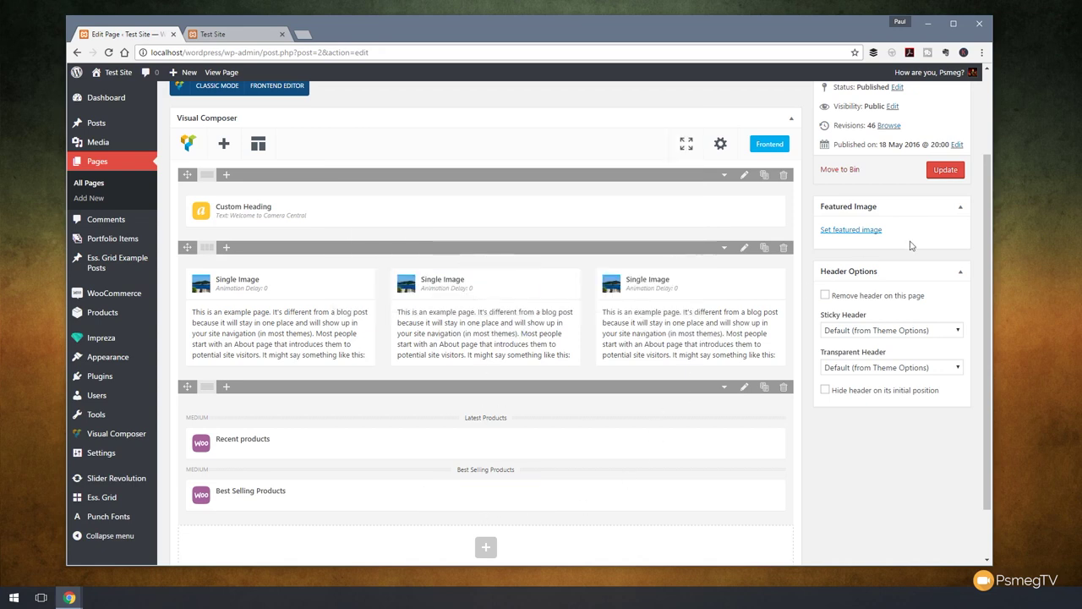
Publish the page, preview the new Best Selling Products section on the live site, then return to the editor
{"action": "left_click", "coordinate": [945, 170]}
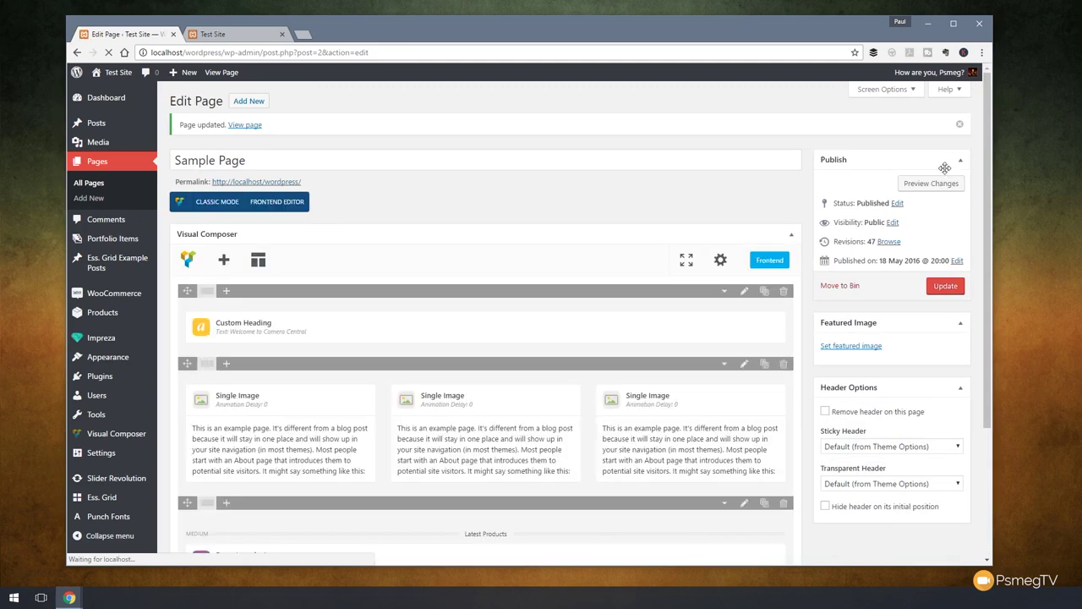
{"action": "left_click", "coordinate": [221, 35]}
{"action": "left_click", "coordinate": [108, 53]}
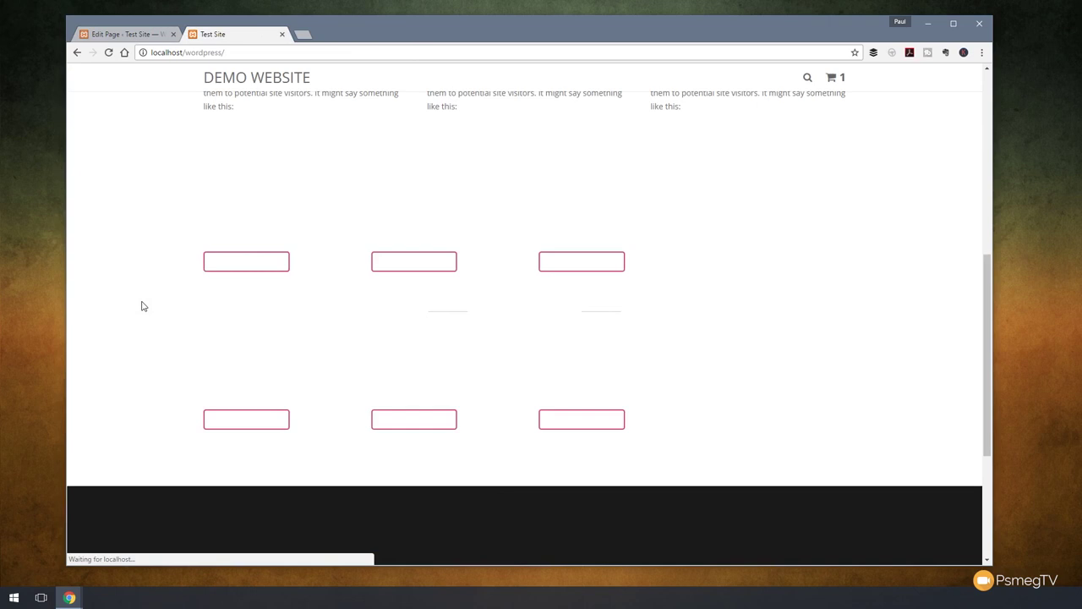
{"action": "scroll", "coordinate": [253, 380], "scroll_direction": "down", "scroll_amount": 2}
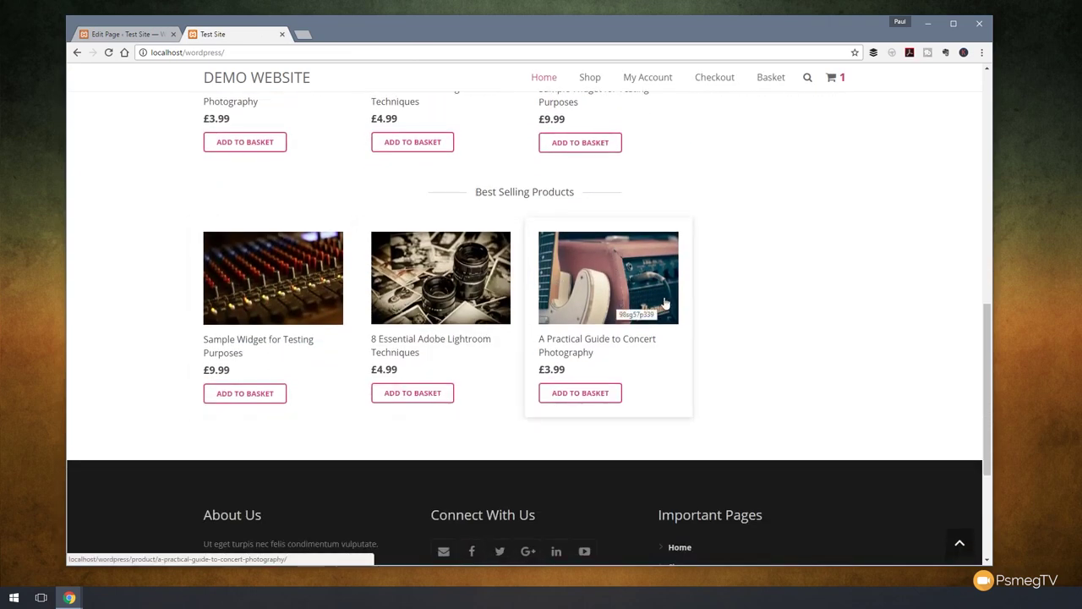
{"action": "scroll", "coordinate": [795, 300], "scroll_direction": "up", "scroll_amount": 3}
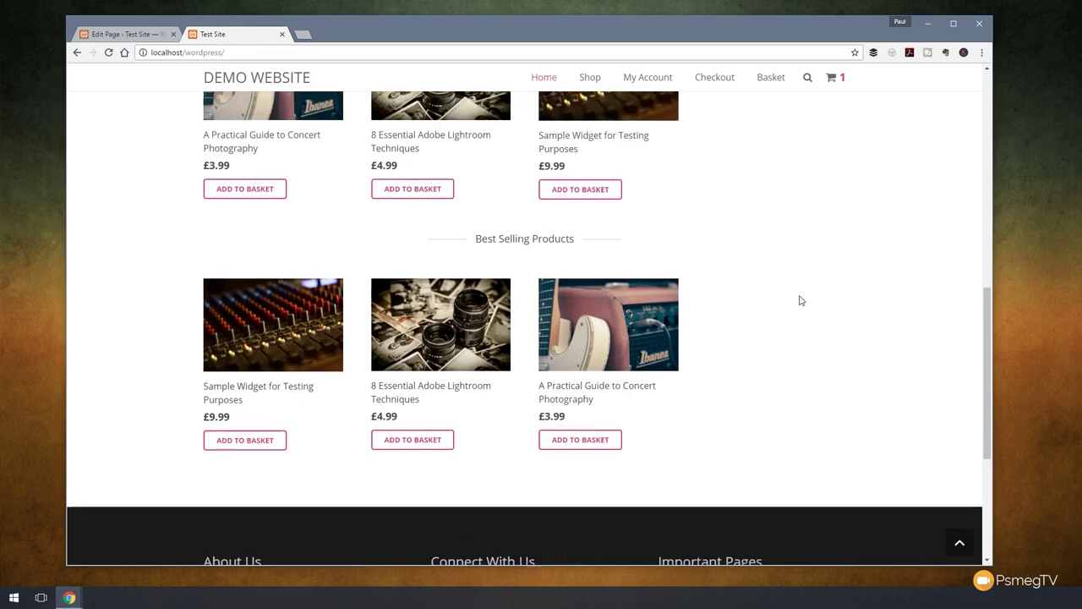
{"action": "left_click", "coordinate": [124, 39]}
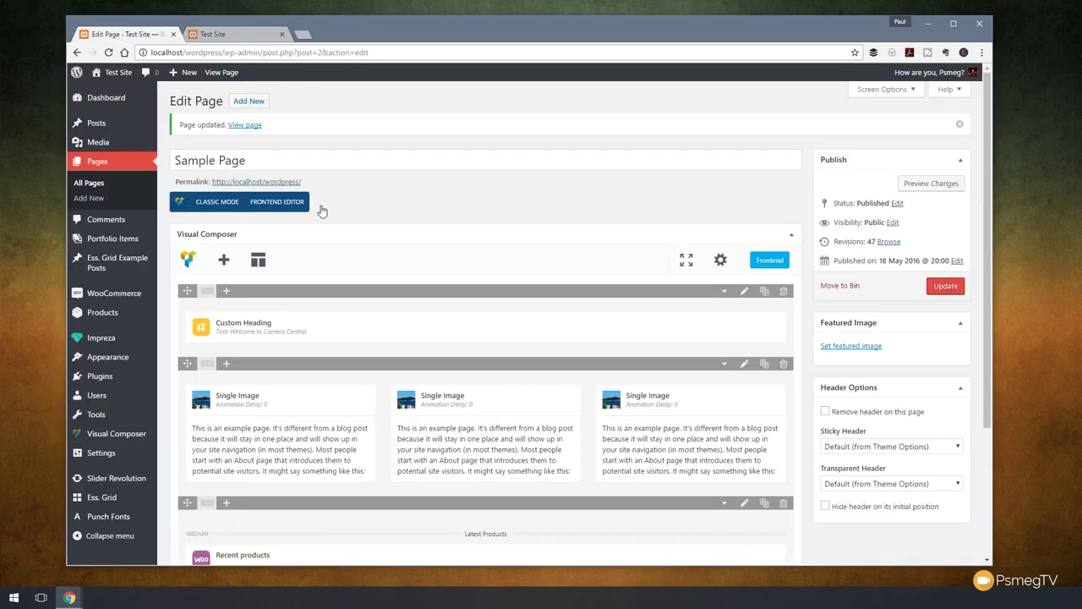
Add a WooCommerce Sale products element set to 4 per page, ordered by Date, Descending
{"action": "scroll", "coordinate": [321, 210], "scroll_direction": "down", "scroll_amount": 3}
{"action": "left_click", "coordinate": [490, 462]}
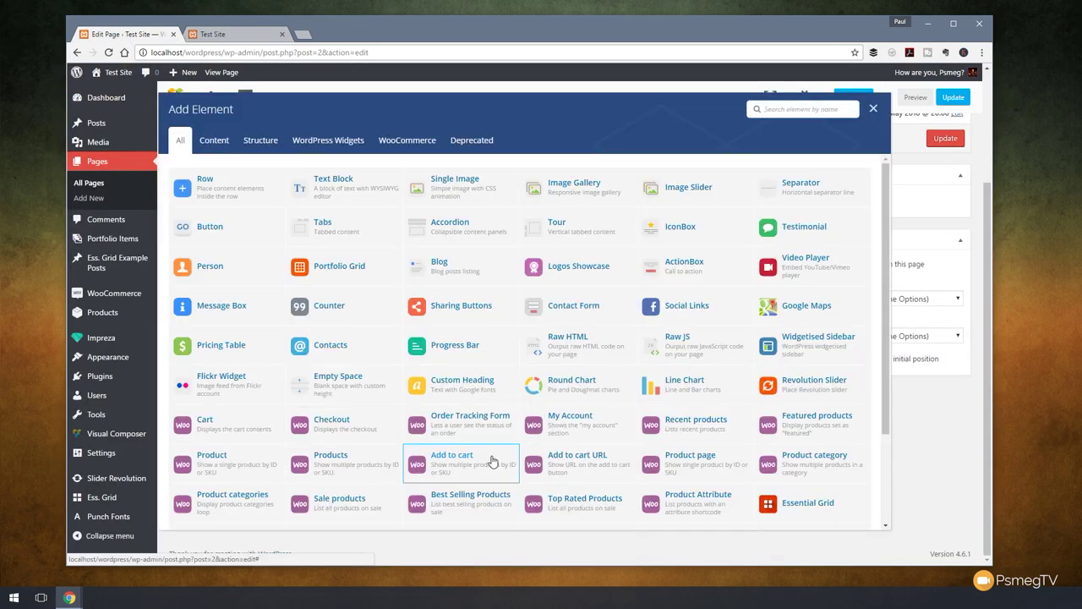
{"action": "left_click", "coordinate": [400, 146]}
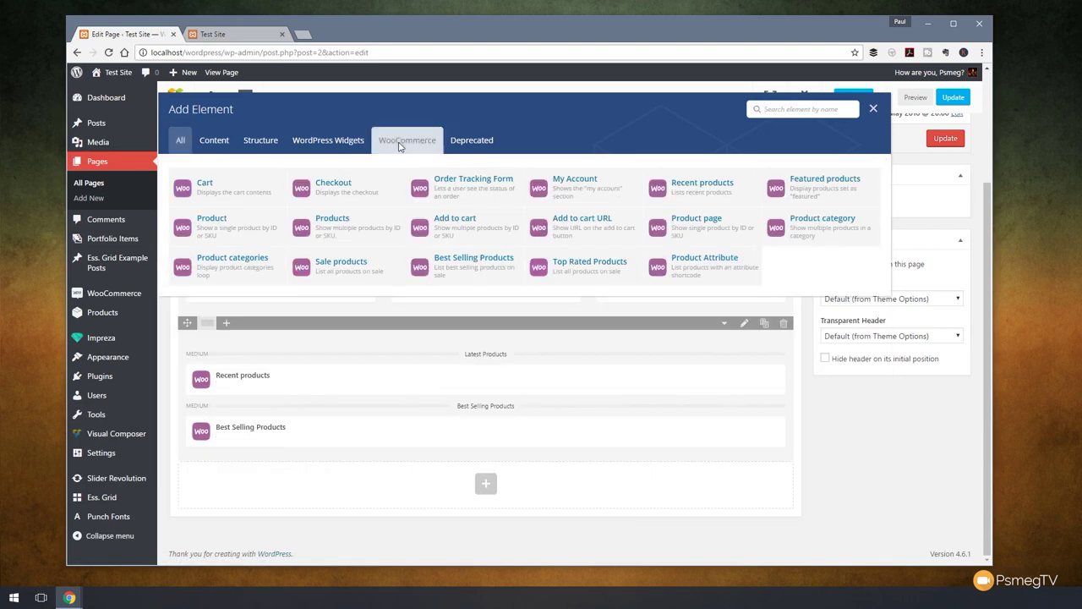
{"action": "left_click", "coordinate": [335, 270]}
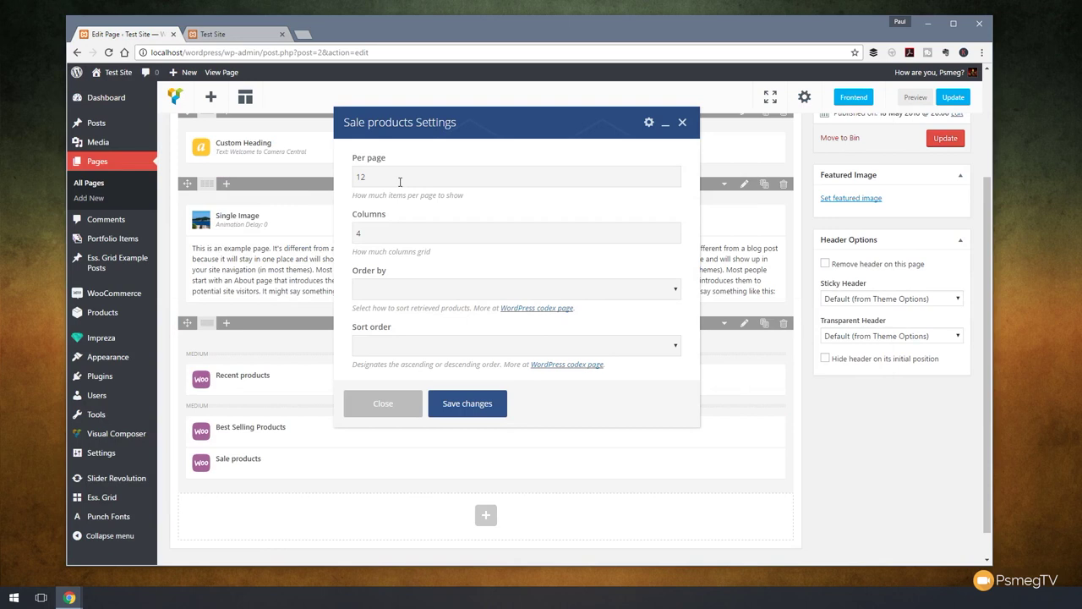
{"action": "double_click", "coordinate": [400, 182]}
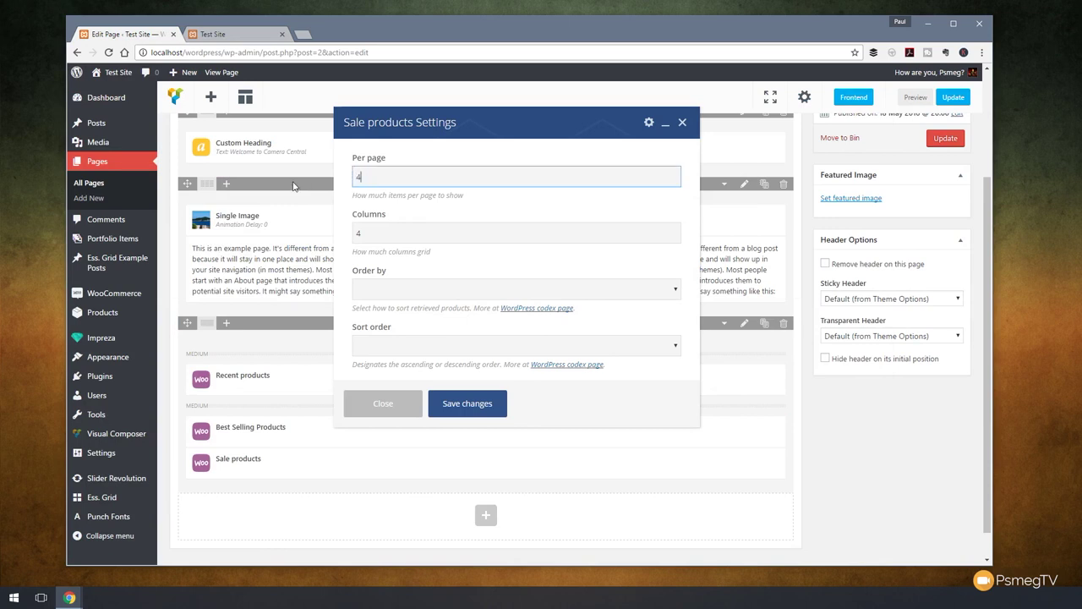
{"action": "left_click", "coordinate": [425, 291]}
{"action": "left_click", "coordinate": [405, 328]}
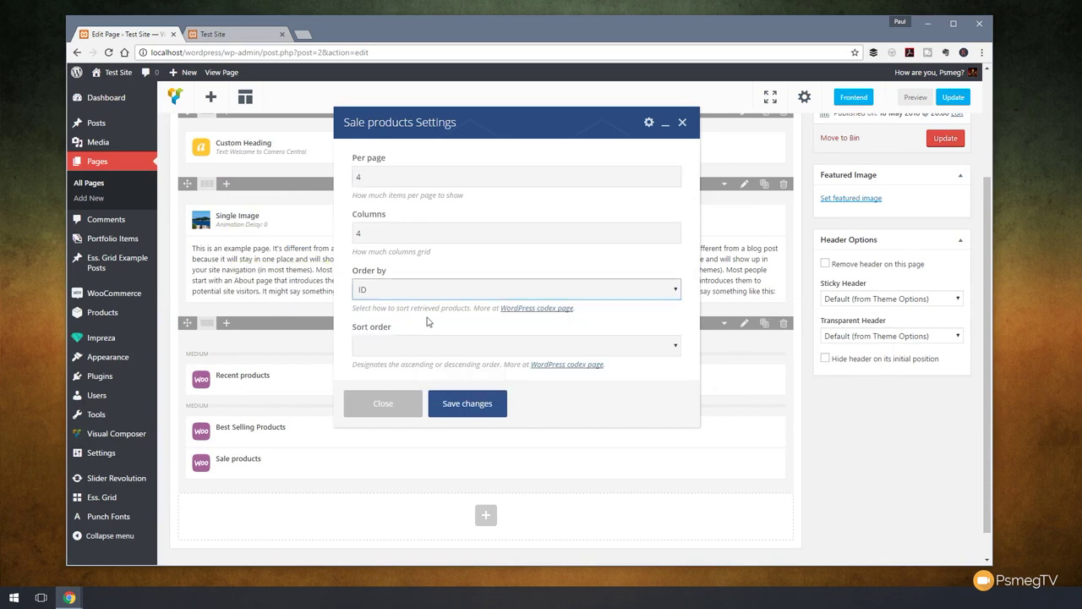
{"action": "left_click", "coordinate": [412, 296]}
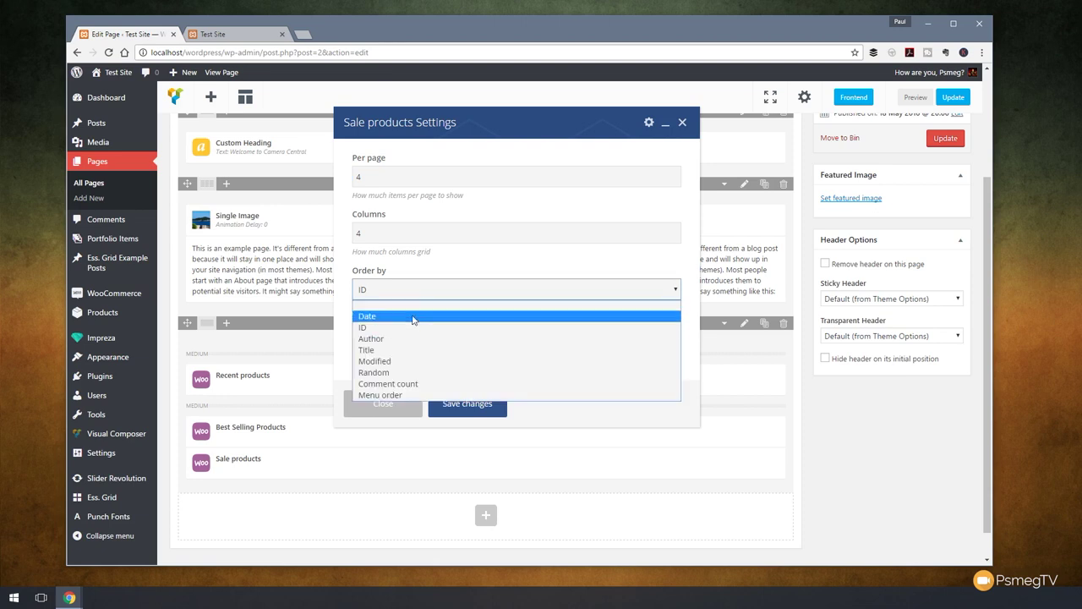
{"action": "left_click", "coordinate": [404, 316]}
{"action": "left_click", "coordinate": [399, 342]}
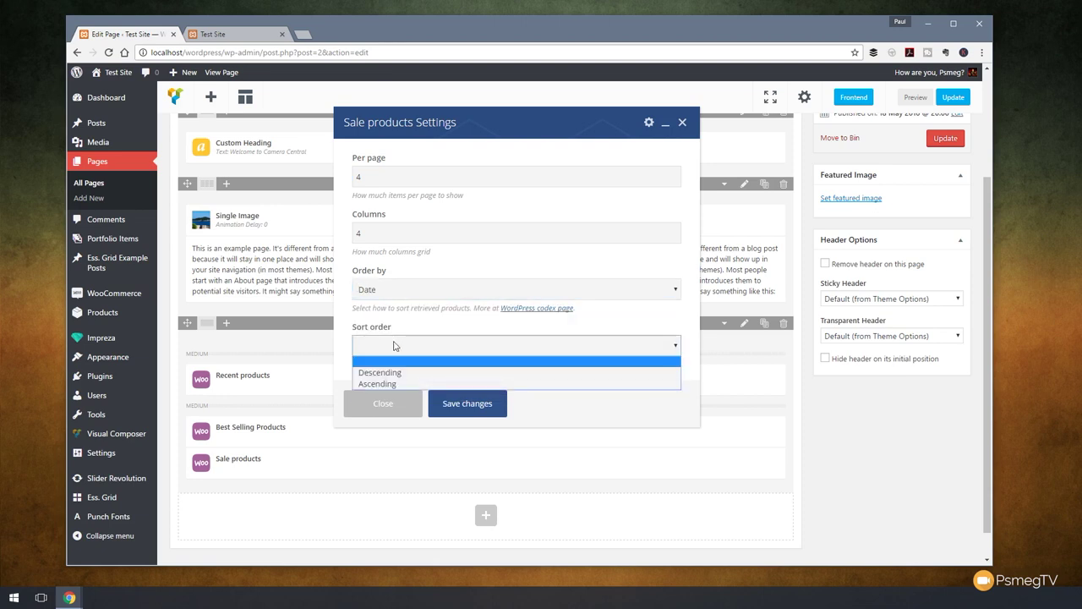
{"action": "left_click", "coordinate": [383, 372]}
{"action": "left_click", "coordinate": [456, 406]}
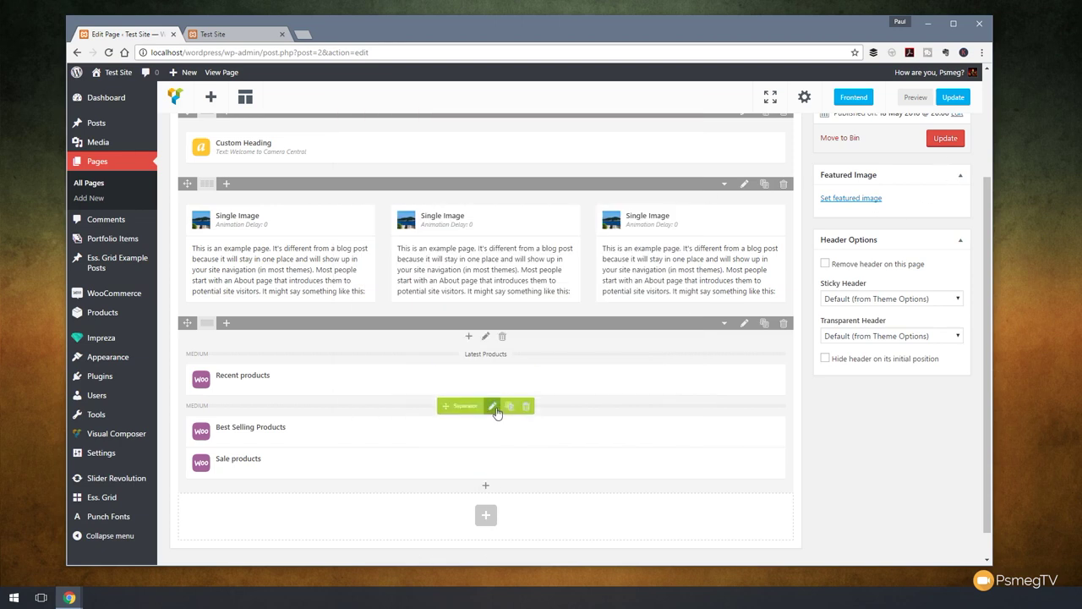
Add an 'On Sale' separator above Sale products, cloned from Best Selling, and update the page
{"action": "left_click", "coordinate": [506, 410]}
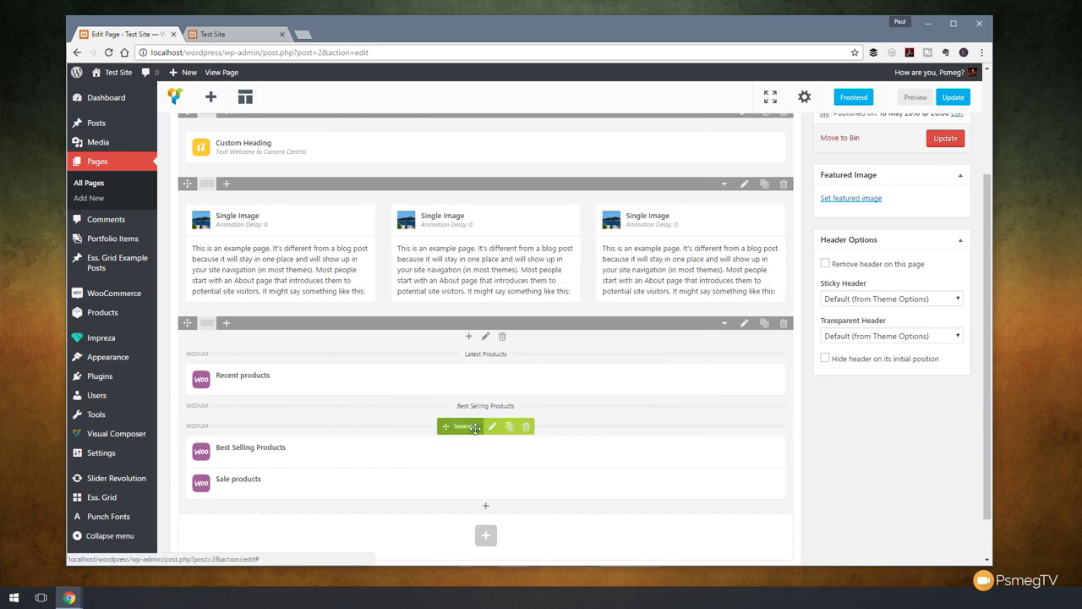
{"action": "left_click_drag", "start_coordinate": [463, 426], "coordinate": [465, 461]}
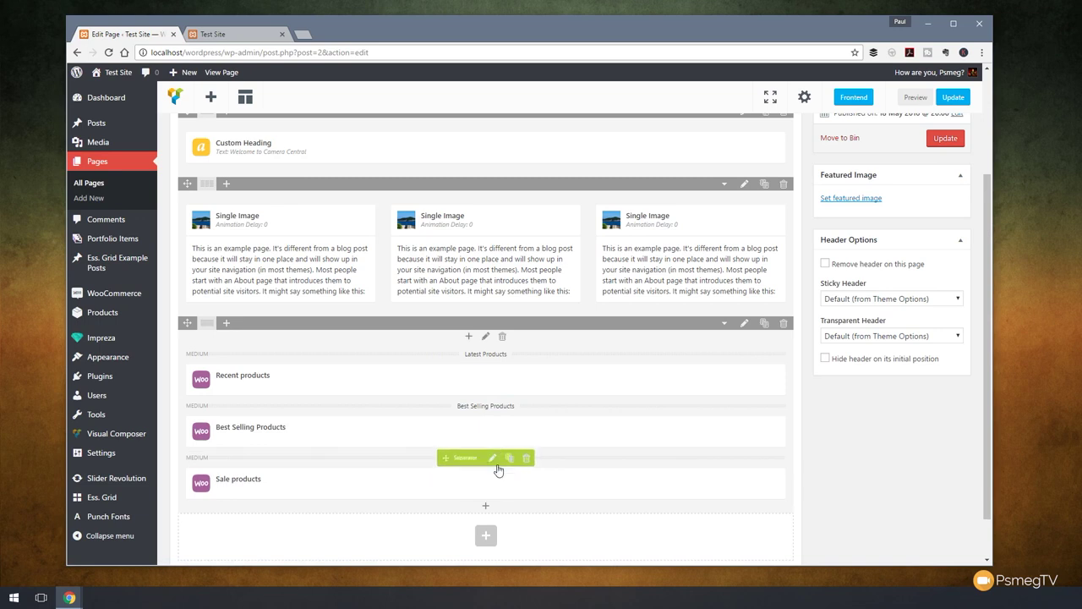
{"action": "left_click", "coordinate": [493, 458]}
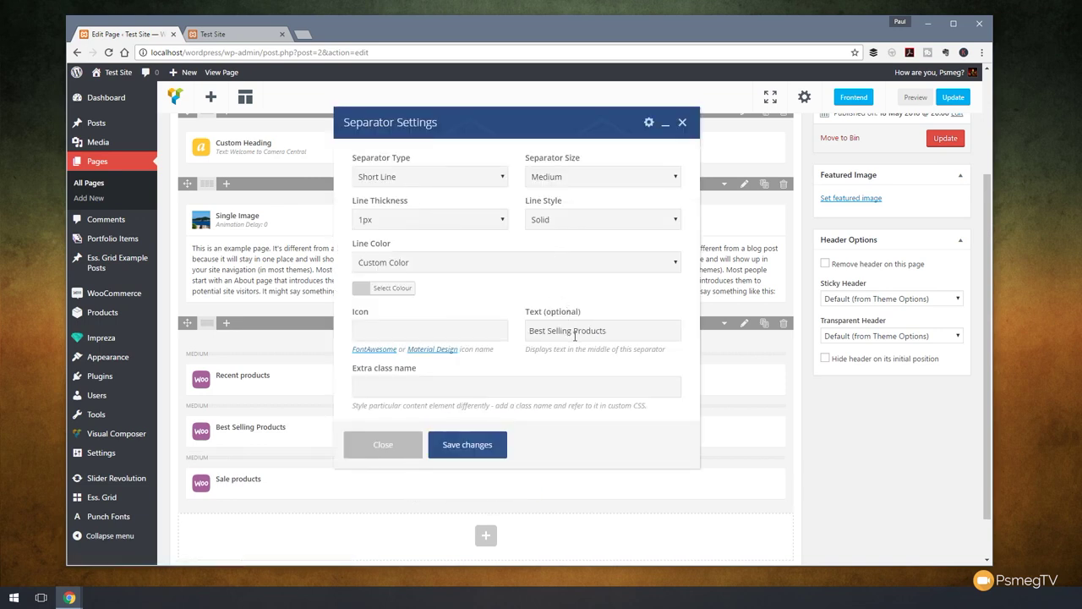
{"action": "left_click_drag", "start_coordinate": [575, 335], "coordinate": [462, 337]}
{"action": "key", "text": "BackSpace"}
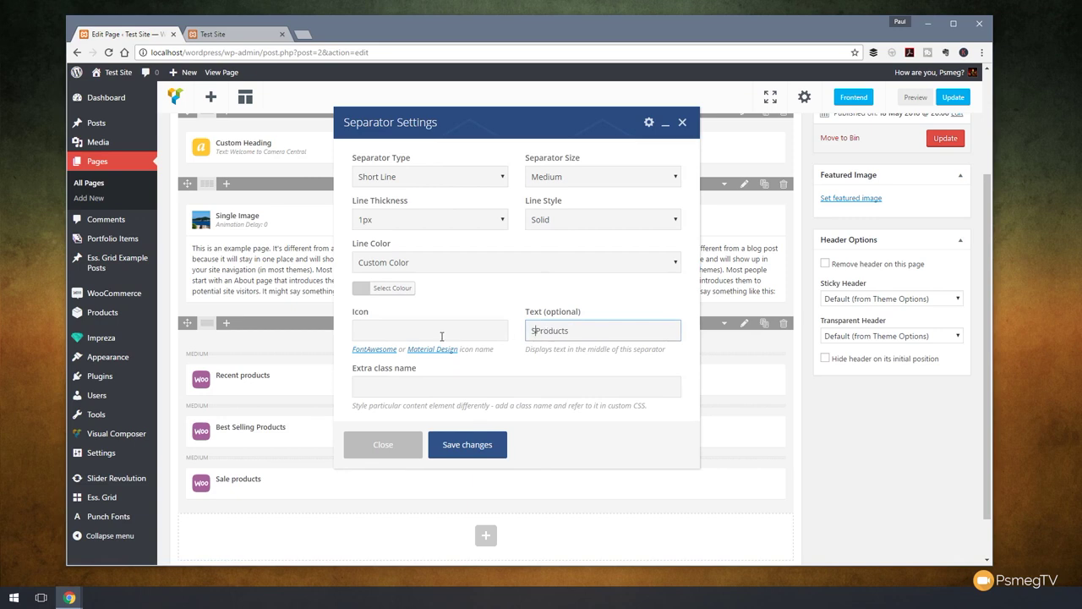
{"action": "type", "text": "Sale"}
{"action": "left_click_drag", "start_coordinate": [546, 329], "coordinate": [707, 334]}
{"action": "key", "text": "BackSpace"}
{"action": "left_click", "coordinate": [474, 461]}
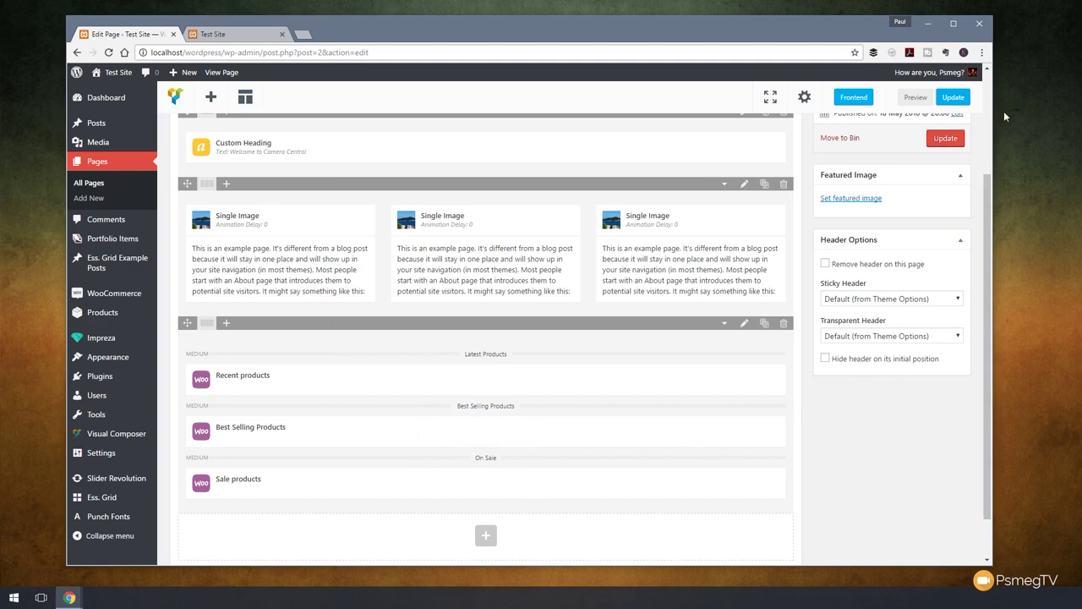
{"action": "left_click", "coordinate": [943, 101]}
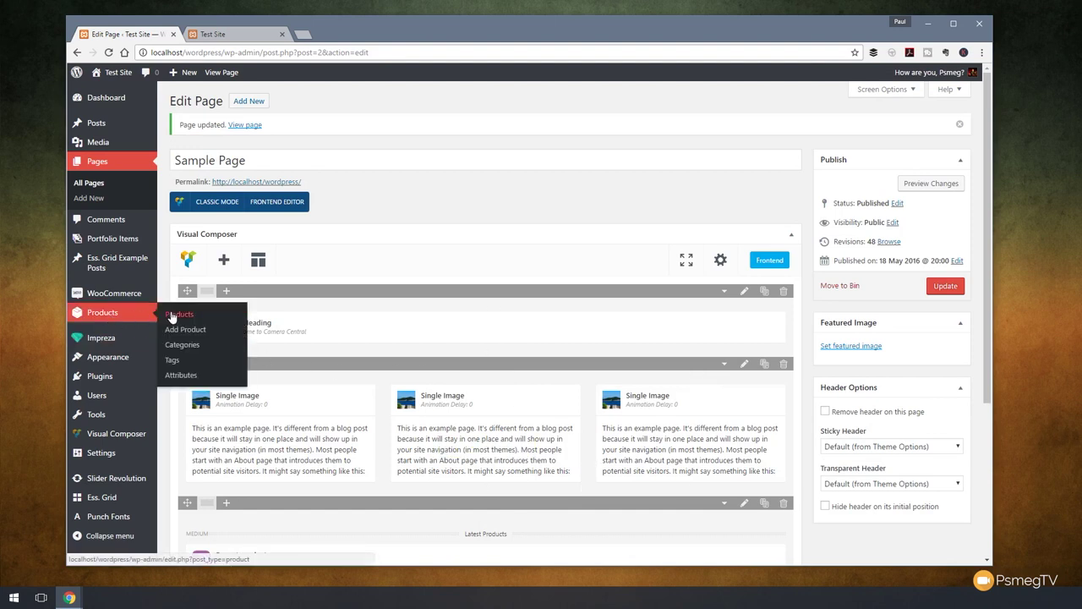
Give A Practical Guide to Concert Photography a 2.99 sale price and update the product
{"action": "left_click", "coordinate": [172, 315]}
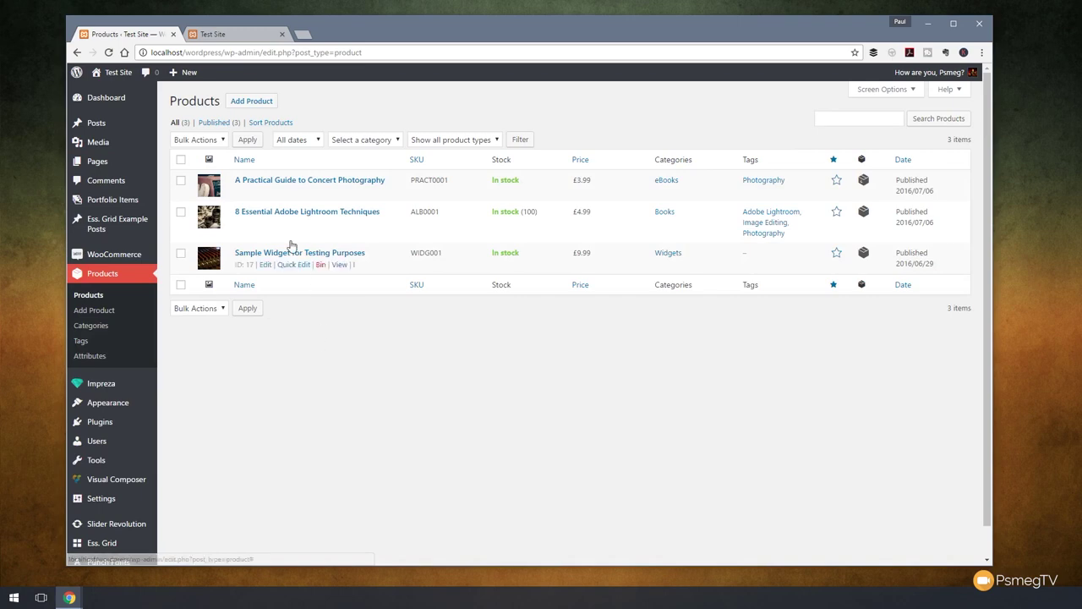
{"action": "left_click", "coordinate": [271, 180]}
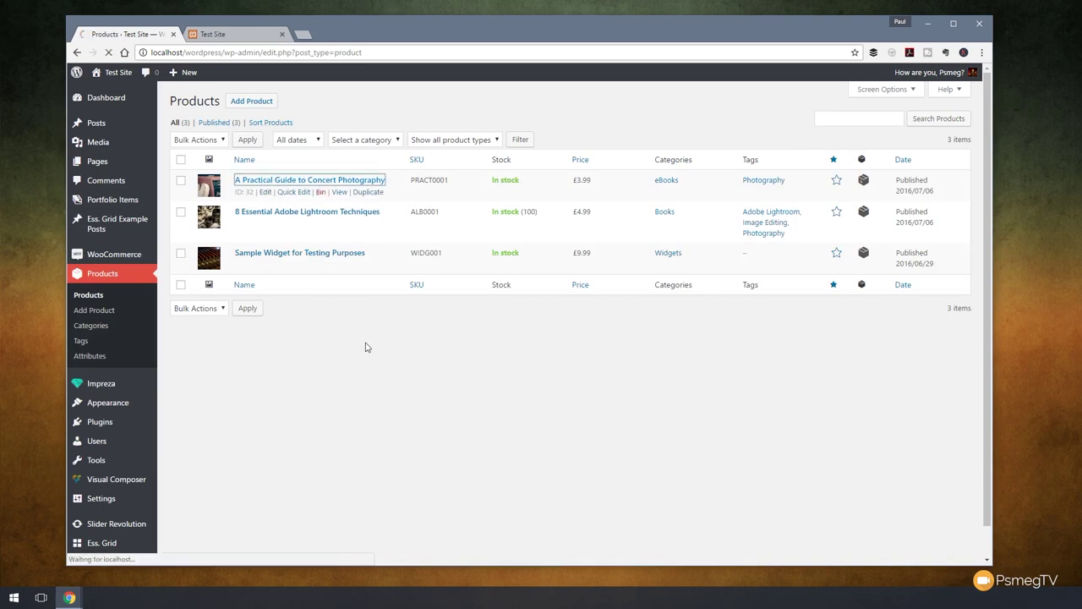
{"action": "scroll", "coordinate": [453, 405], "scroll_direction": "down", "scroll_amount": 2}
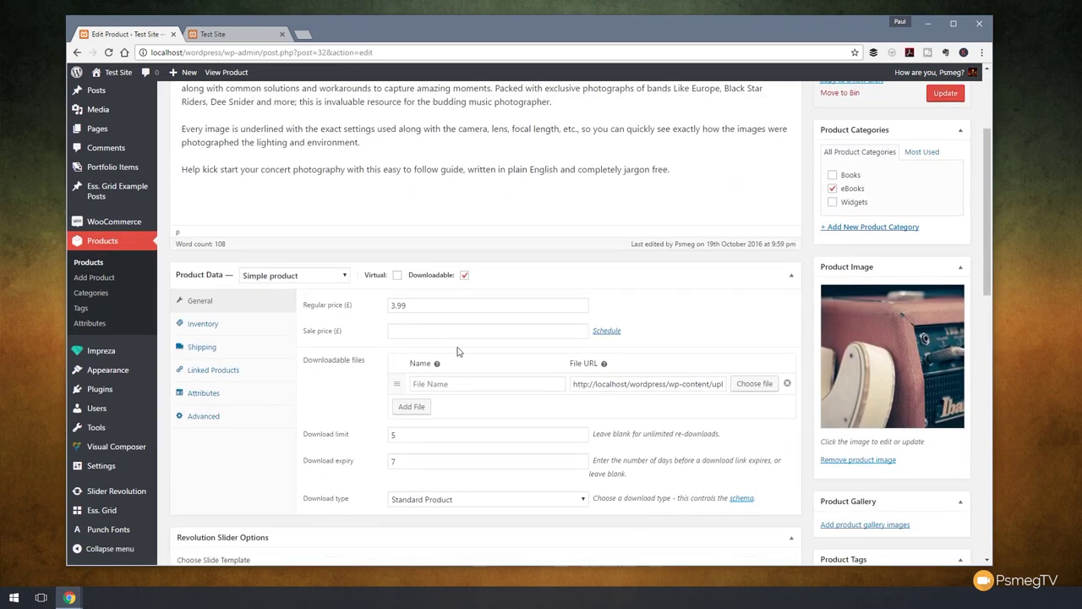
{"action": "left_click", "coordinate": [443, 330]}
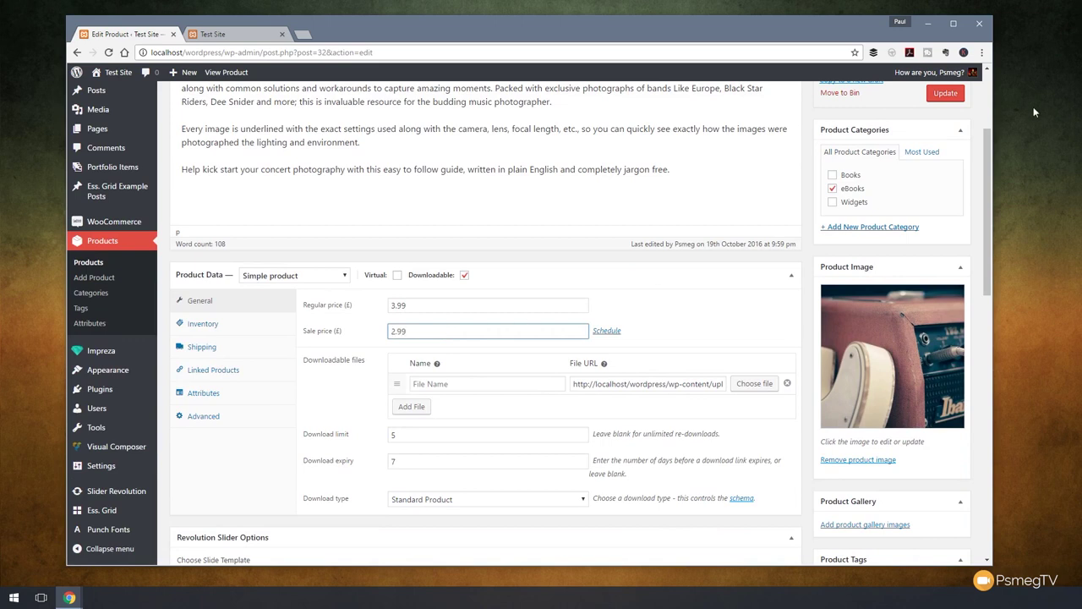
{"action": "left_click", "coordinate": [933, 94]}
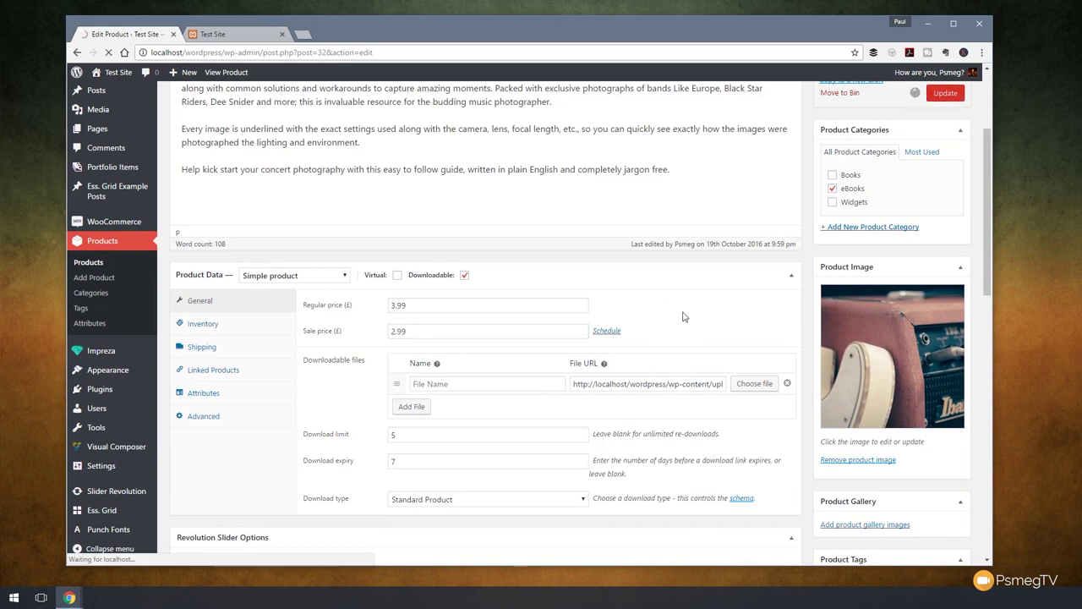
Reload the live site to confirm the Concert Photography guide shows at £2.99 under On Sale, then return to the admin
{"action": "left_click", "coordinate": [253, 37]}
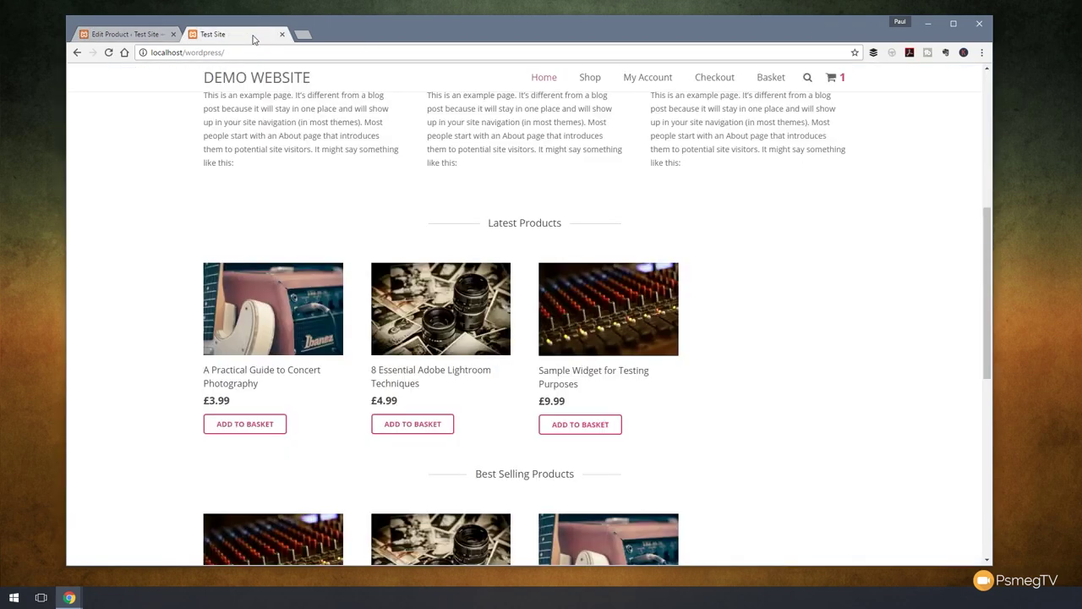
{"action": "left_click", "coordinate": [108, 53]}
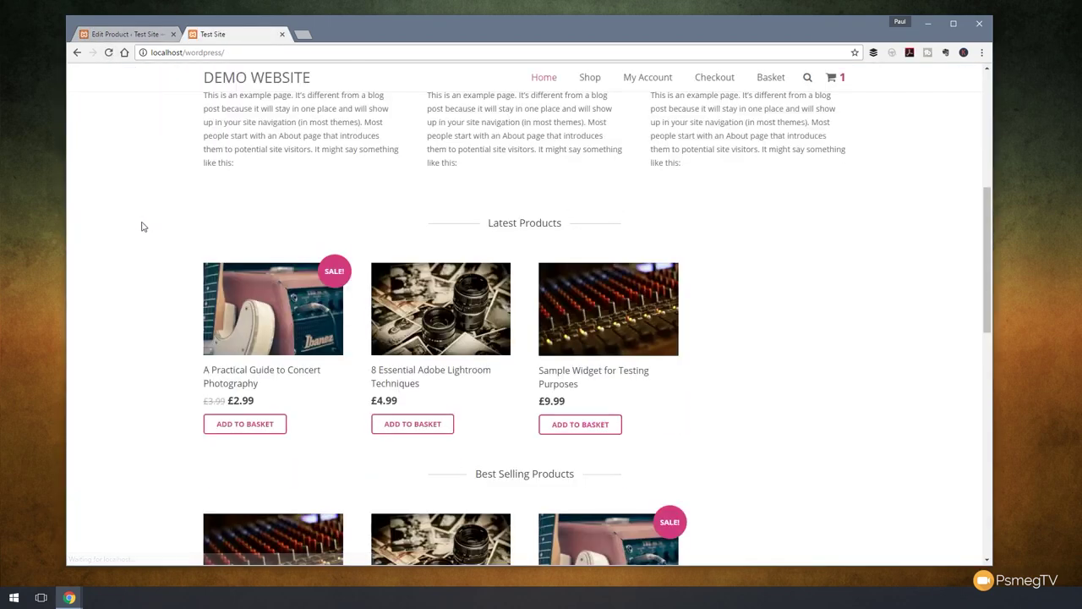
{"action": "scroll", "coordinate": [141, 228], "scroll_direction": "down", "scroll_amount": 3}
{"action": "scroll", "coordinate": [135, 233], "scroll_direction": "down", "scroll_amount": 2}
{"action": "scroll", "coordinate": [110, 374], "scroll_direction": "down", "scroll_amount": 2}
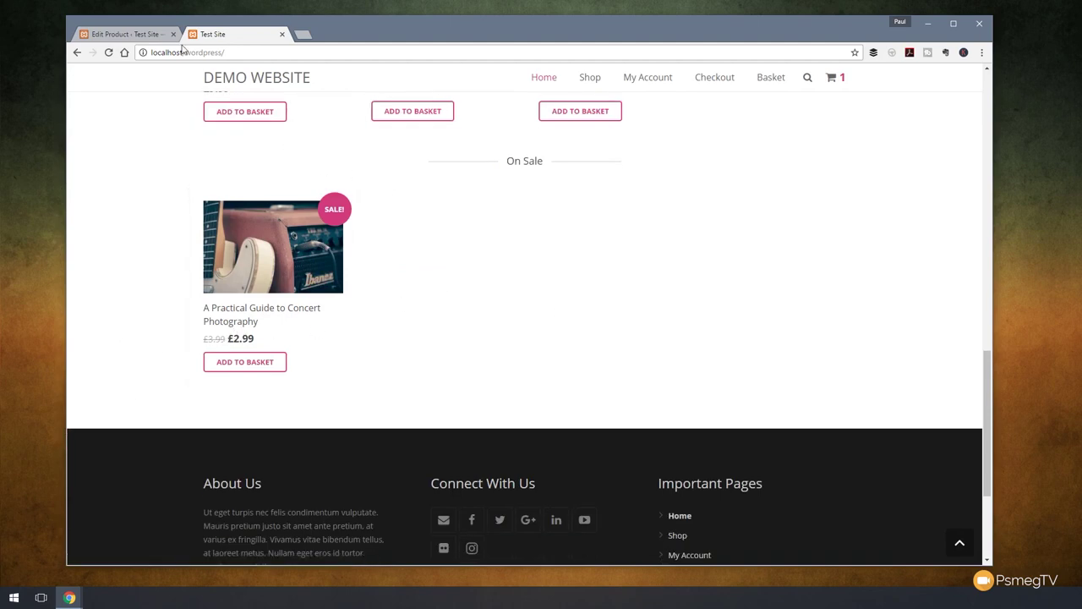
{"action": "left_click", "coordinate": [121, 36]}
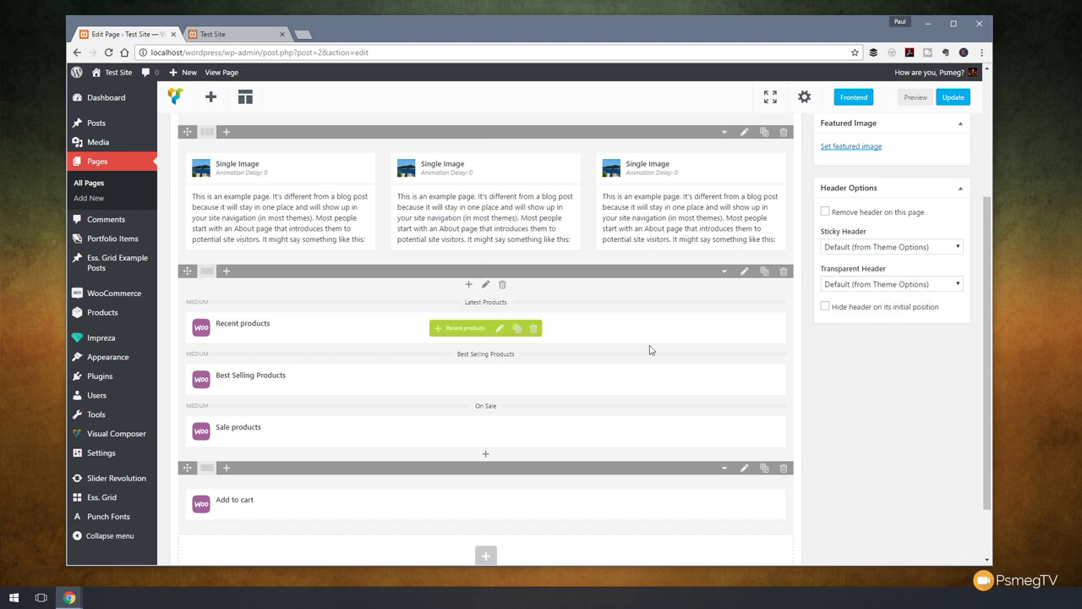
Delete the product listings, Add to cart and three-image rows from the Sample Page layout
{"action": "left_click", "coordinate": [783, 270]}
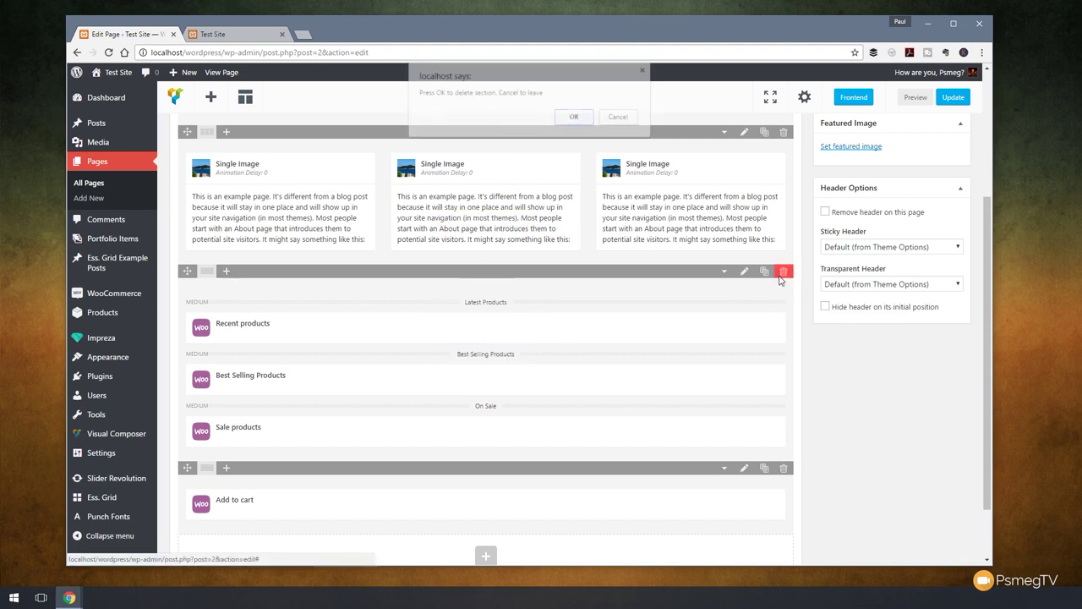
{"action": "left_click", "coordinate": [570, 120]}
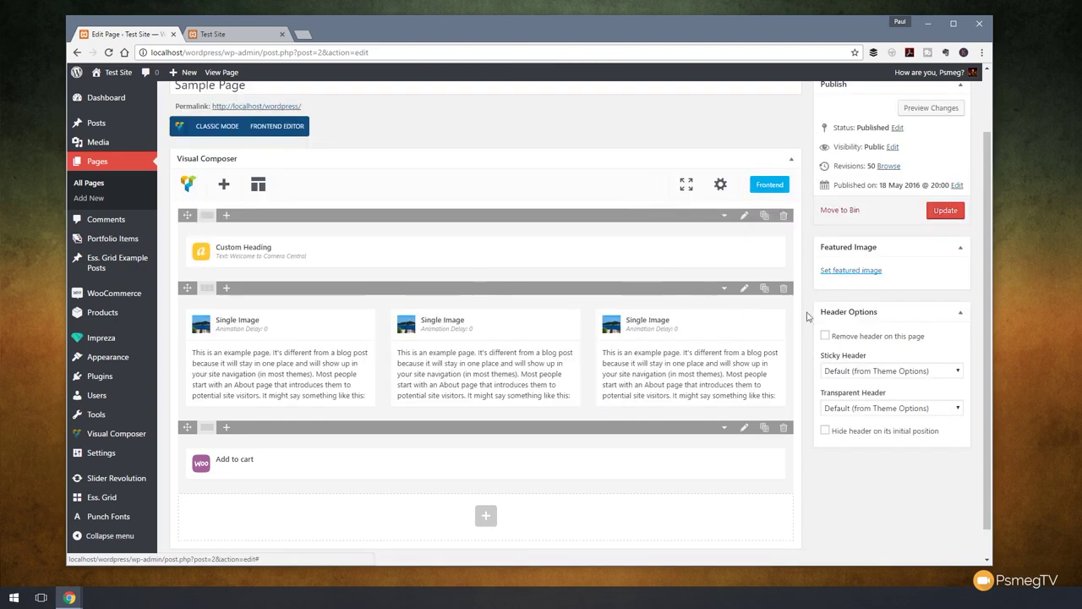
{"action": "left_click", "coordinate": [783, 426]}
{"action": "left_click", "coordinate": [570, 134]}
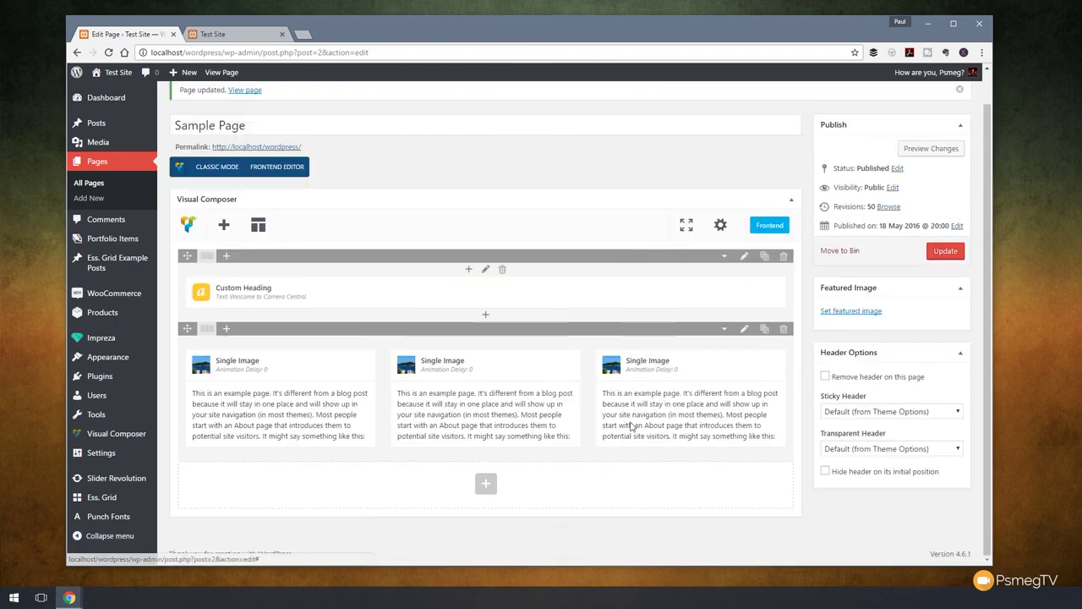
{"action": "left_click", "coordinate": [784, 329]}
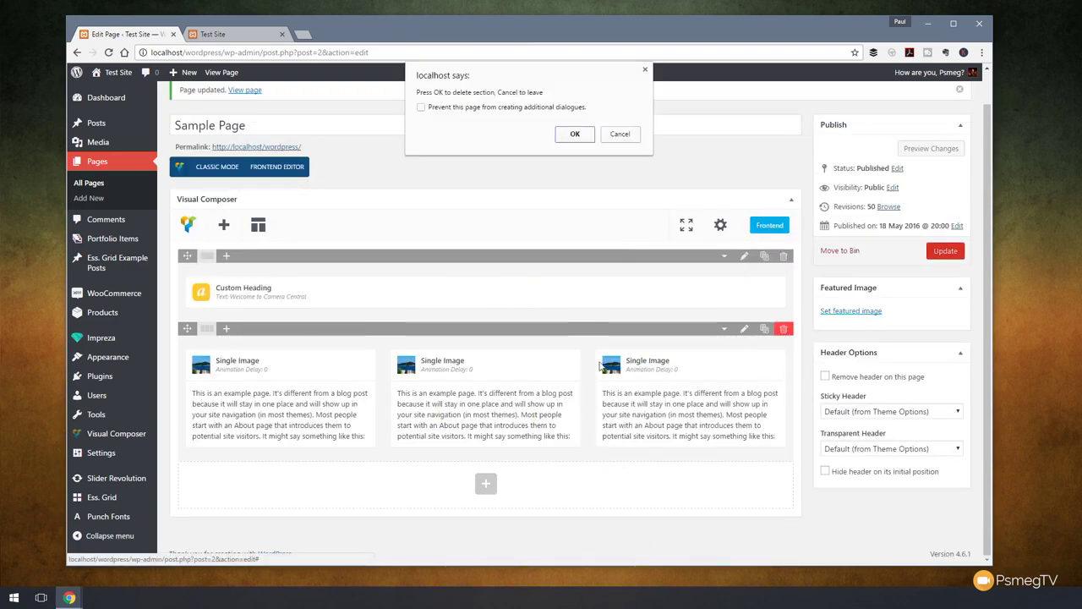
{"action": "left_click", "coordinate": [570, 134]}
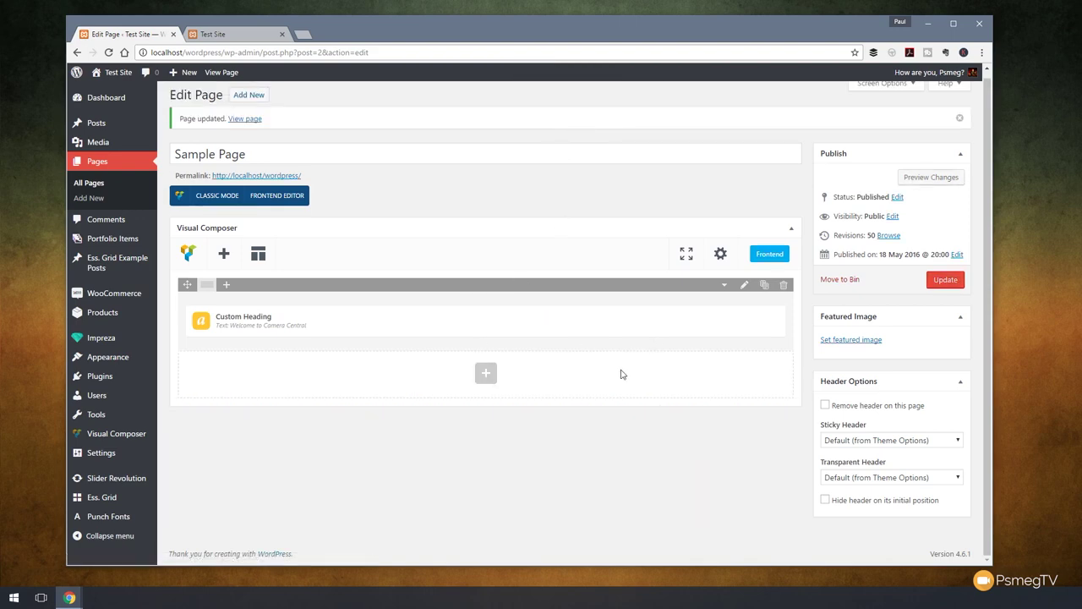
Add a new row below the heading with a 1/2+1/2 two-column layout
{"action": "left_click", "coordinate": [485, 372]}
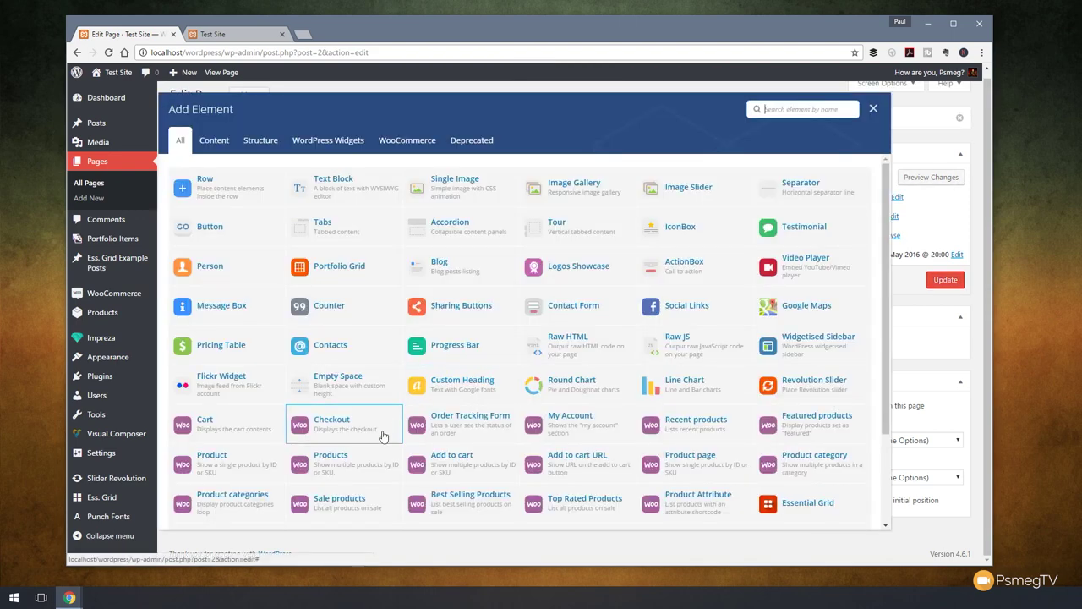
{"action": "left_click", "coordinate": [207, 179]}
{"action": "mouse_move", "coordinate": [207, 360]}
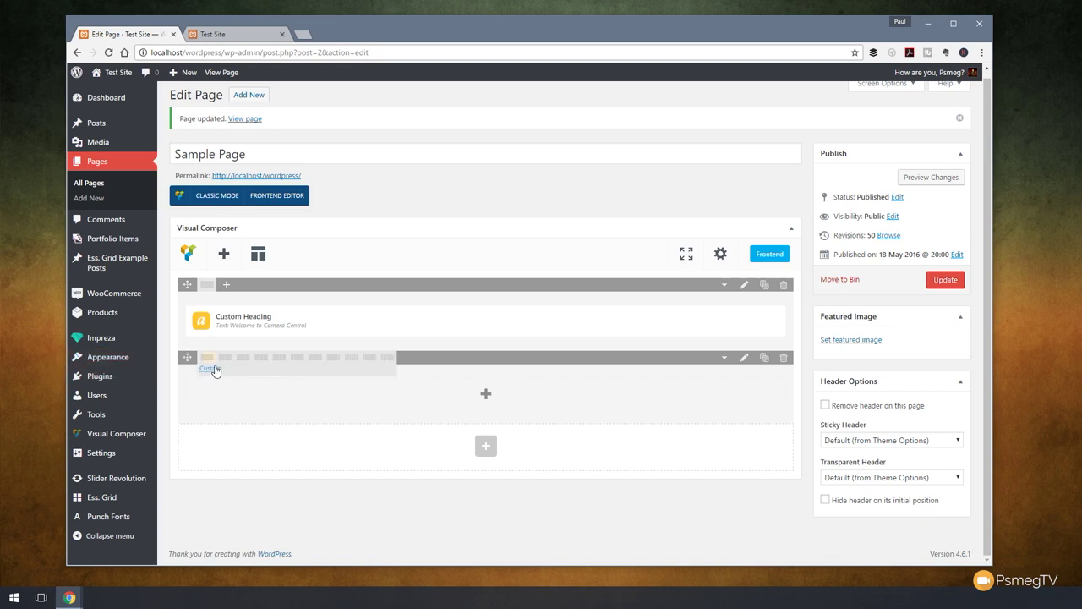
{"action": "left_click", "coordinate": [224, 357]}
Place the live band photography cover as a centre-aligned Single Image in the left column
{"action": "left_click", "coordinate": [333, 391]}
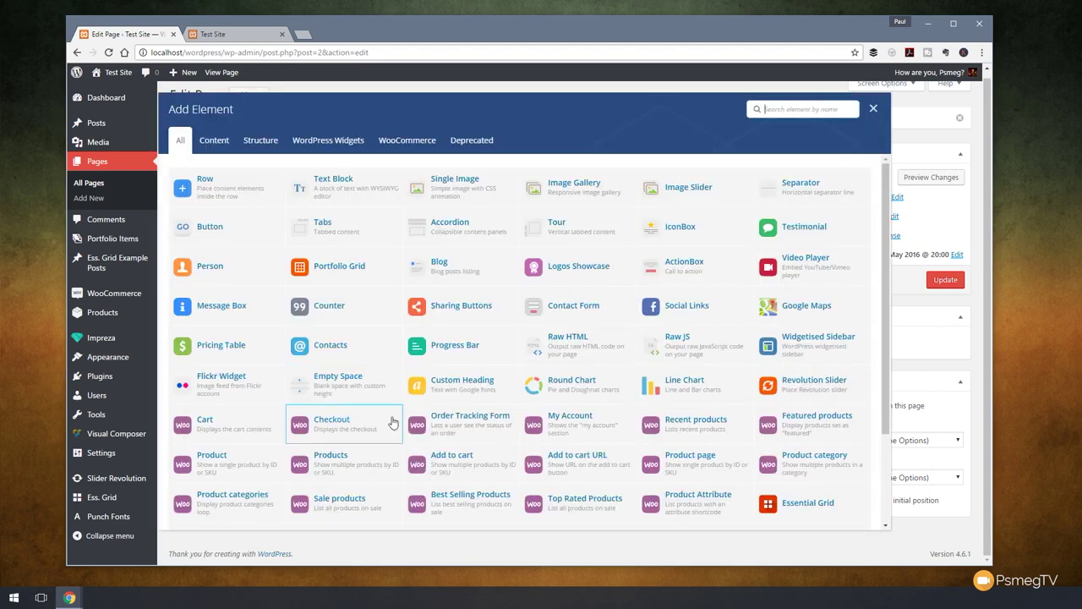
{"action": "left_click", "coordinate": [451, 187]}
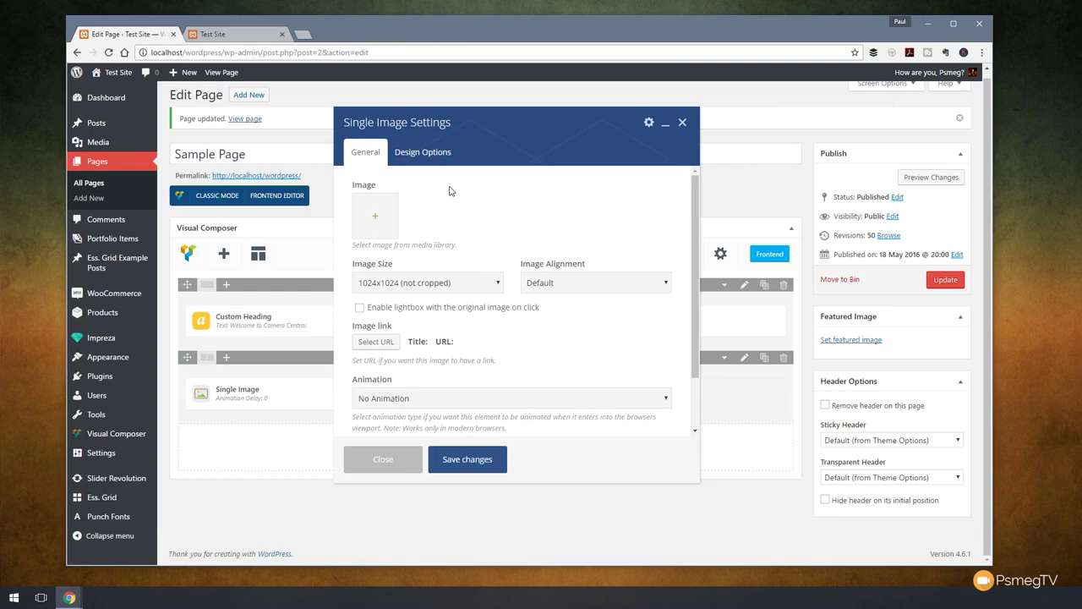
{"action": "left_click", "coordinate": [375, 216]}
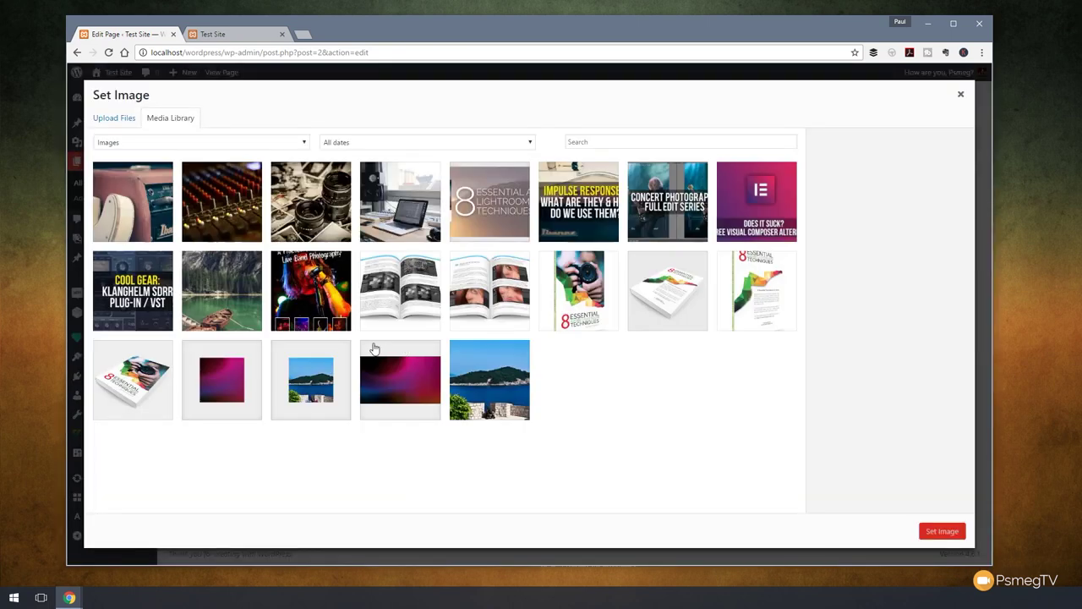
{"action": "left_click", "coordinate": [319, 313]}
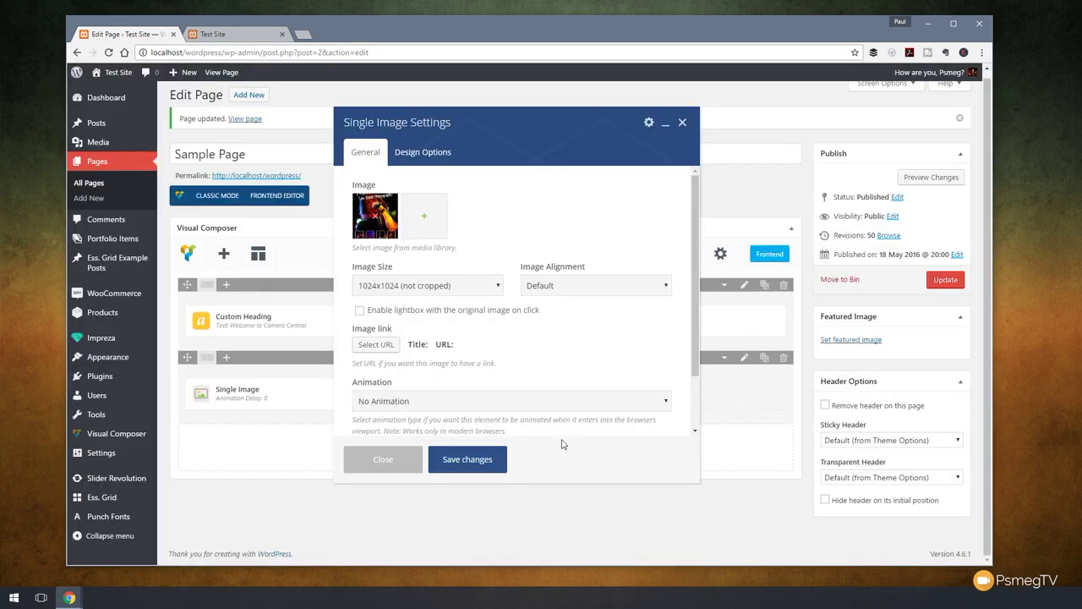
{"action": "left_click", "coordinate": [479, 286]}
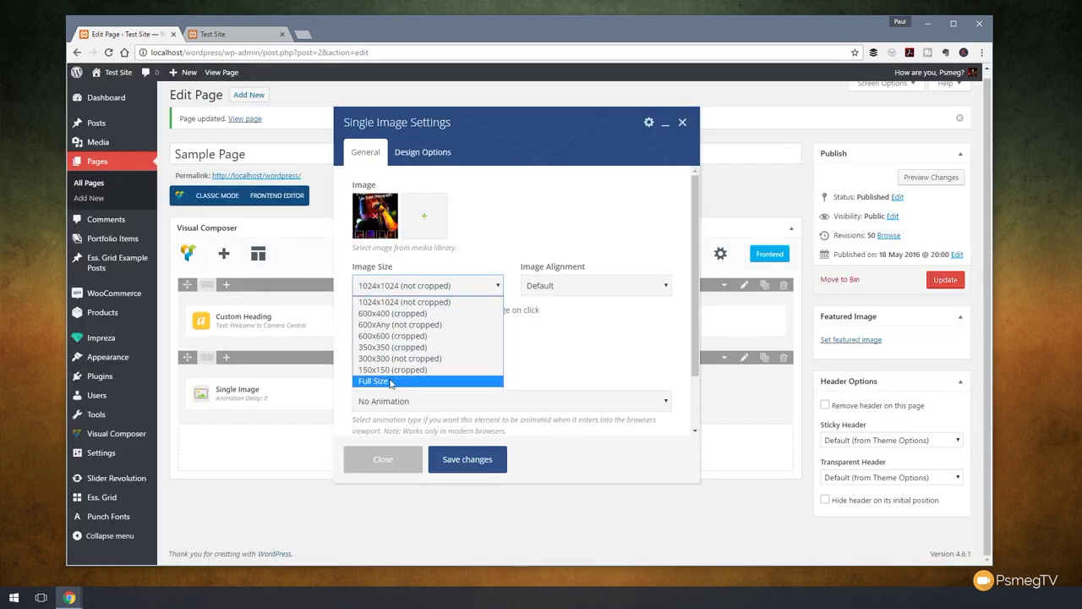
{"action": "left_click", "coordinate": [597, 353]}
{"action": "left_click", "coordinate": [580, 287]}
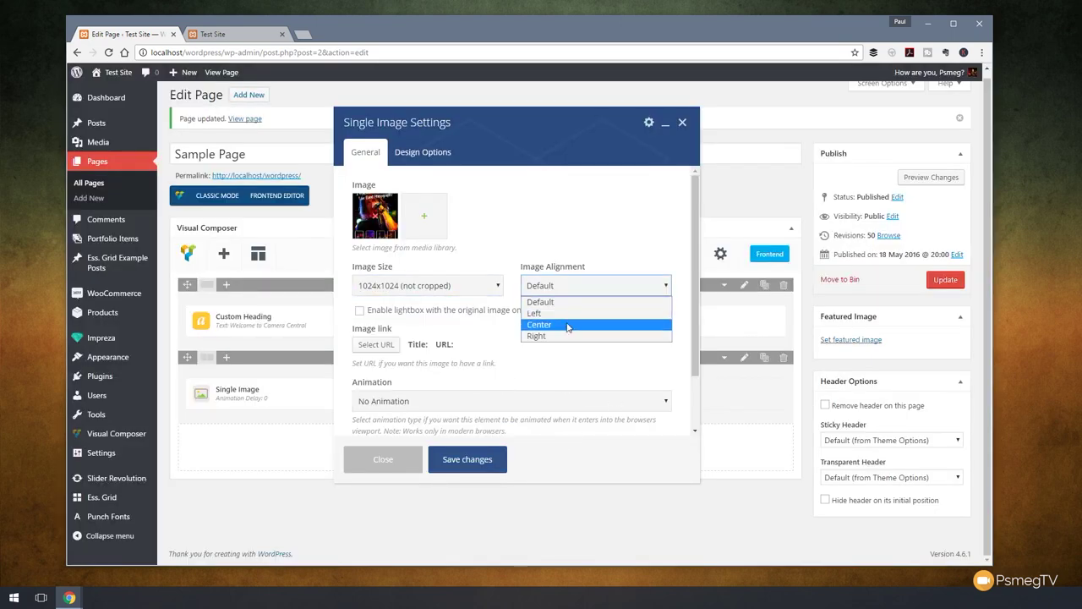
{"action": "left_click", "coordinate": [568, 320]}
{"action": "left_click", "coordinate": [478, 461]}
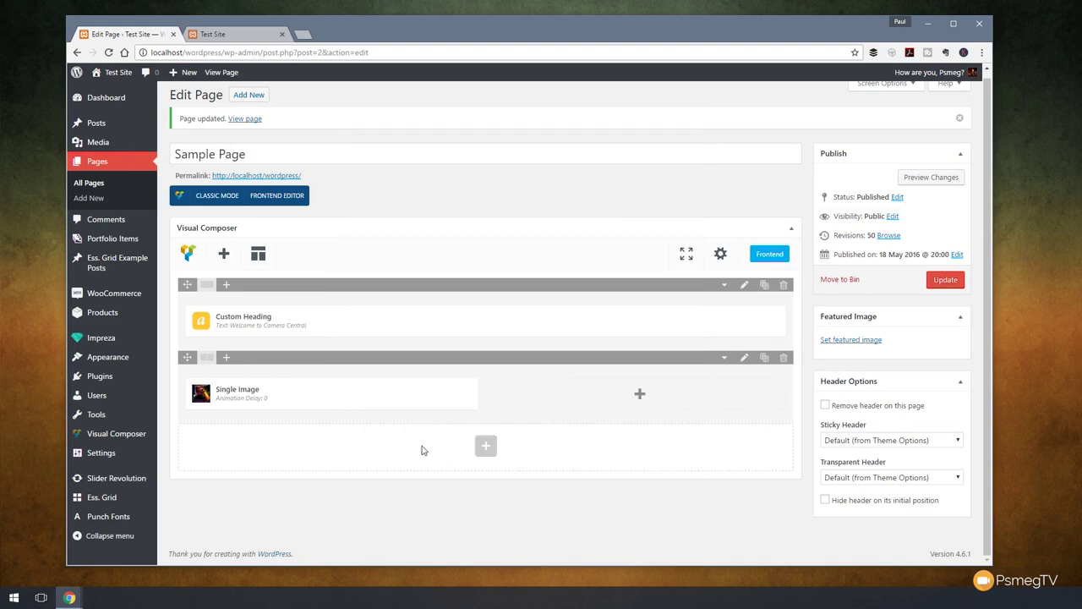
Add a Text Block to the right column with the placeholder paragraph repeated three times
{"action": "left_click", "coordinate": [635, 394]}
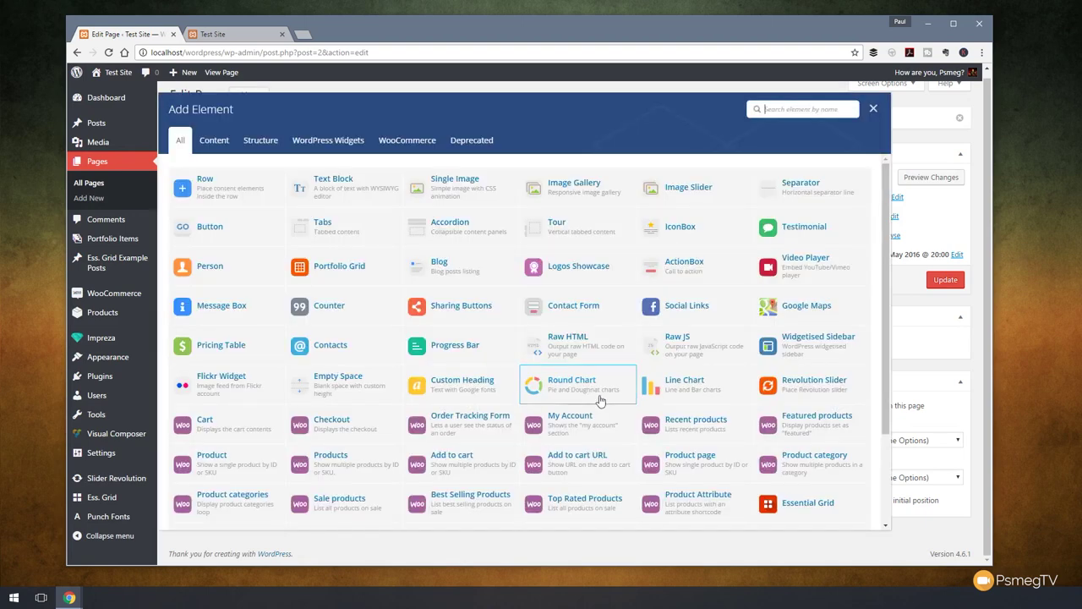
{"action": "left_click", "coordinate": [323, 188]}
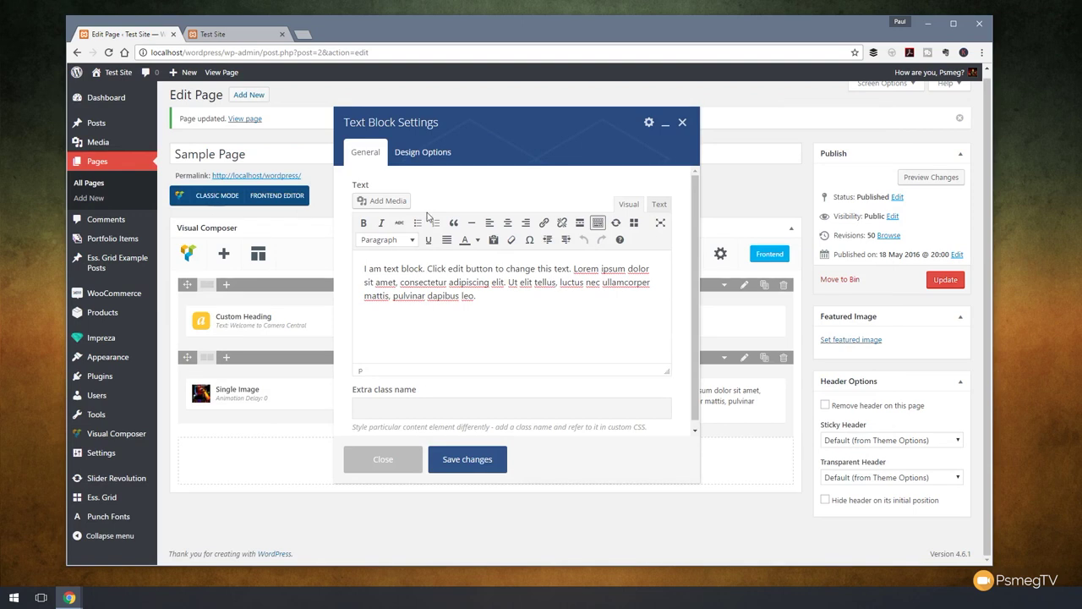
{"action": "left_click", "coordinate": [498, 297]}
{"action": "left_click_drag", "start_coordinate": [497, 297], "coordinate": [315, 272]}
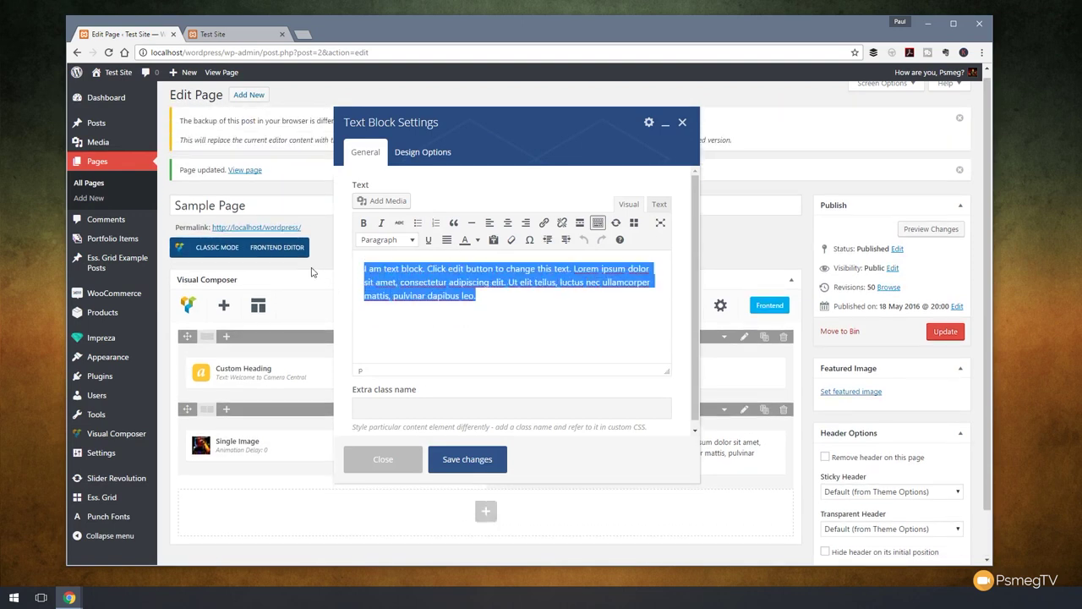
{"action": "left_click", "coordinate": [512, 293]}
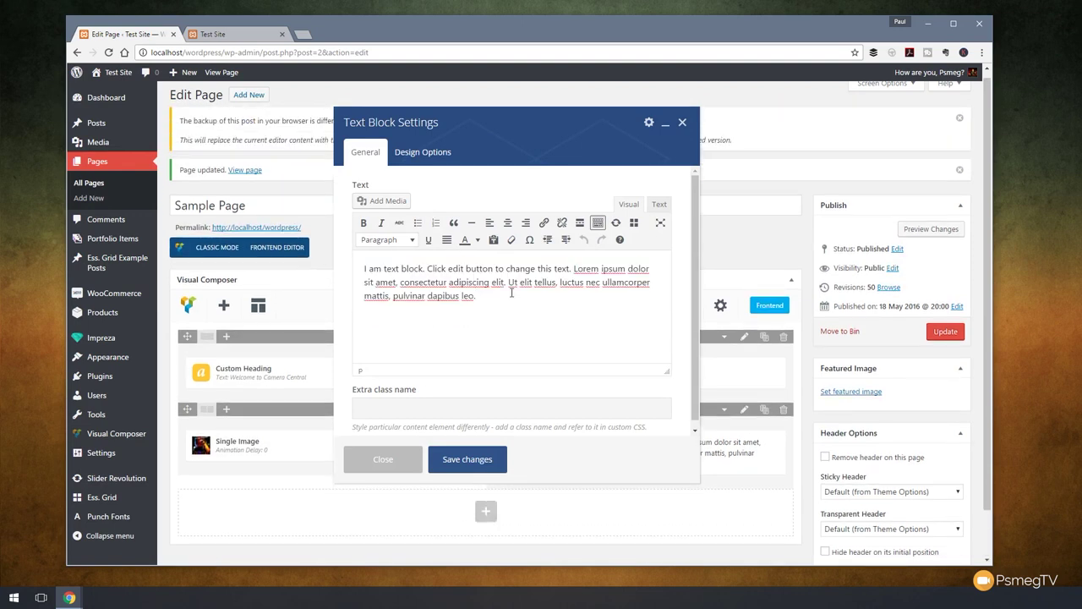
{"action": "key", "text": "ctrl+v"}
{"action": "key", "text": "ctrl+v"}
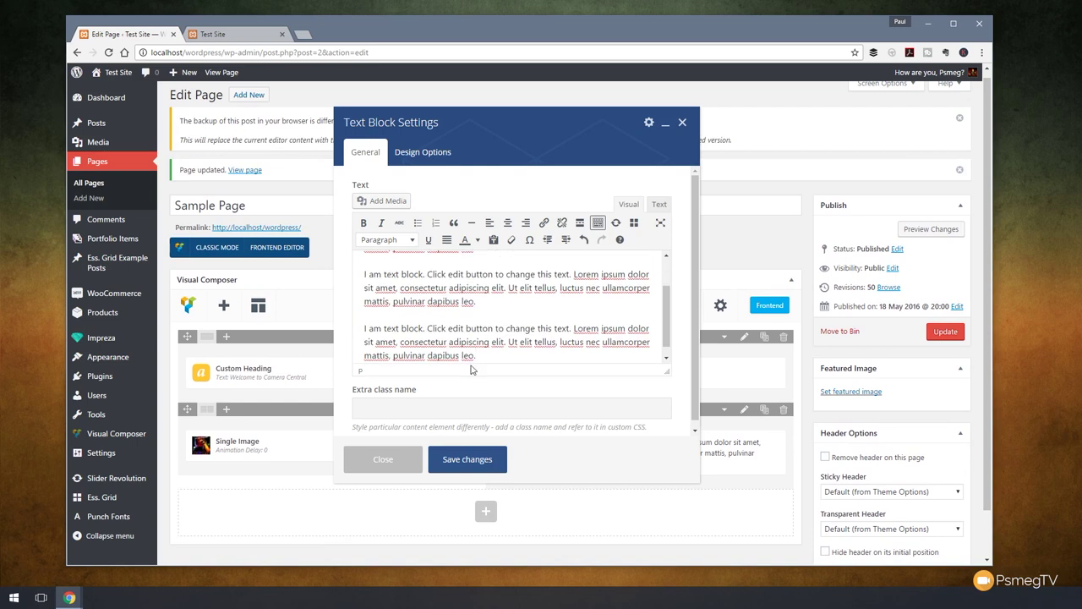
{"action": "left_click", "coordinate": [446, 465]}
{"action": "scroll", "coordinate": [452, 476], "scroll_direction": "down", "scroll_amount": 2}
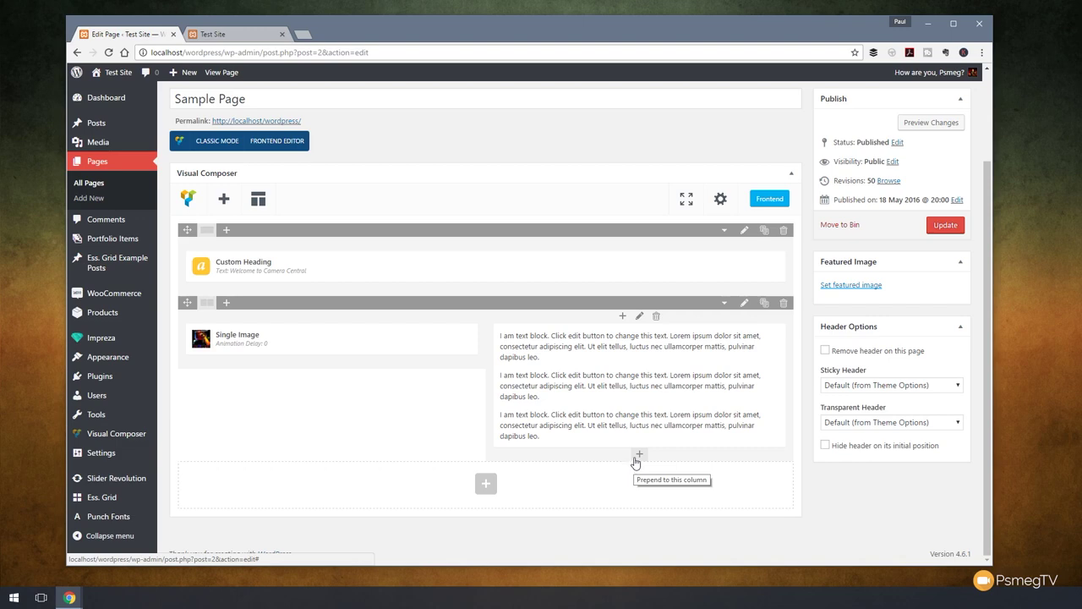
Add a WooCommerce Add to cart element beneath the text block in the right column
{"action": "left_click", "coordinate": [639, 457]}
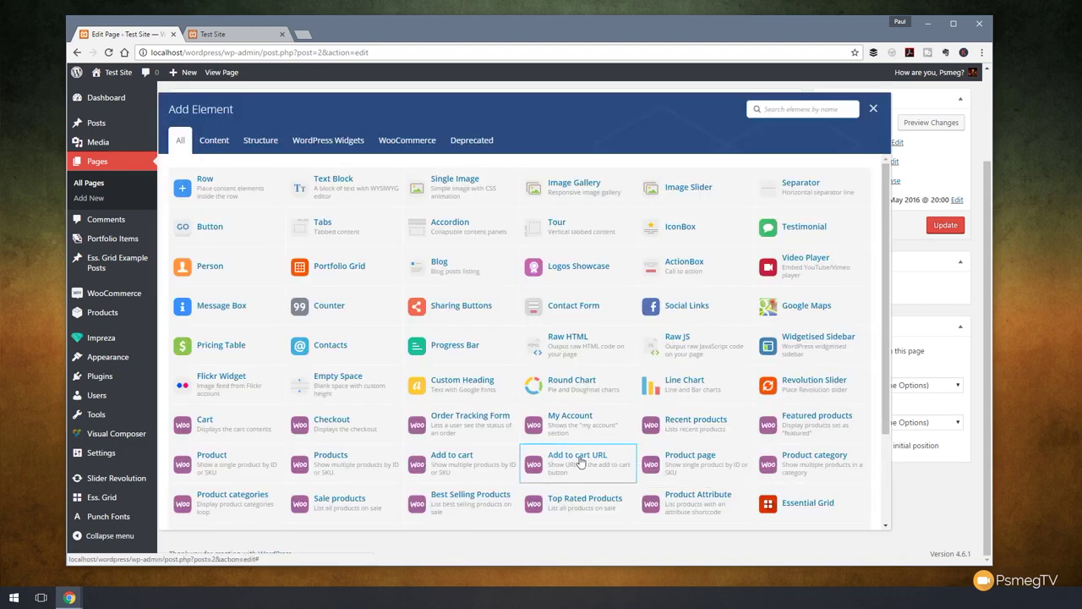
{"action": "left_click", "coordinate": [415, 148]}
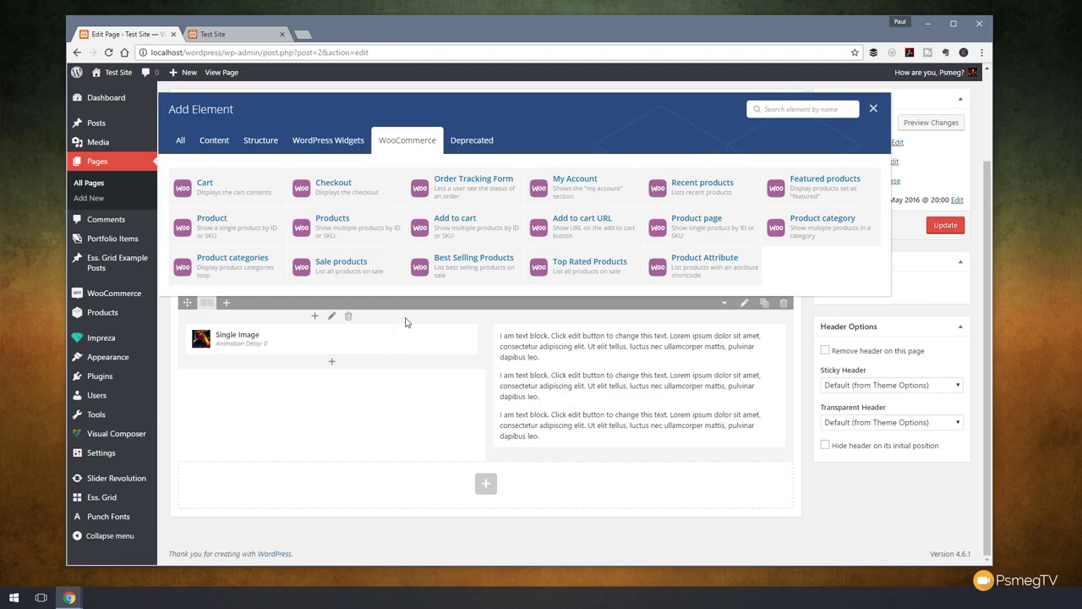
{"action": "left_click", "coordinate": [483, 228]}
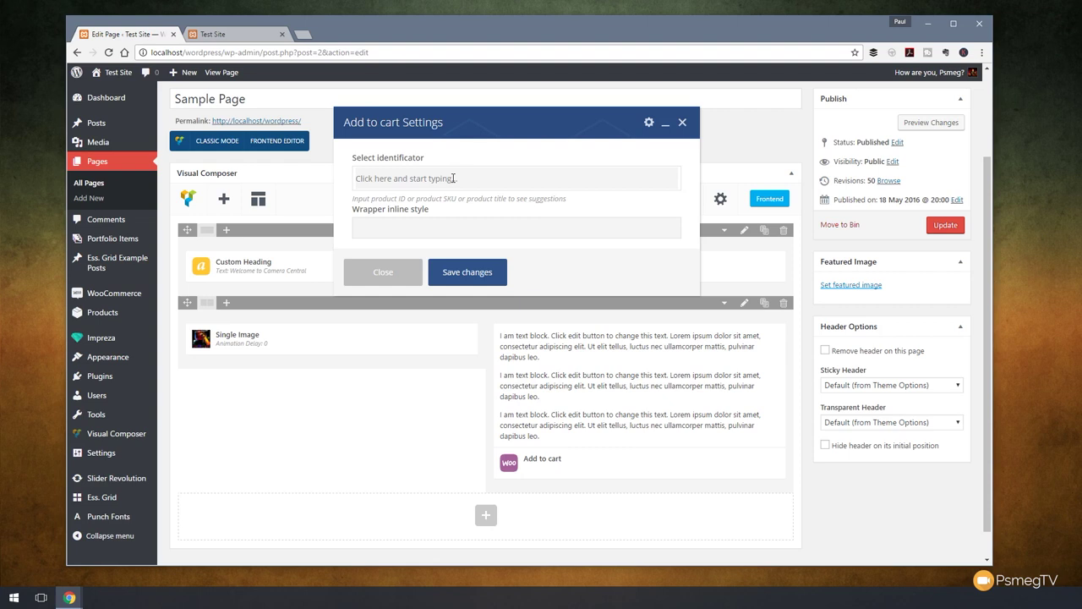
Link the Add to cart element to 'A Practical Guide to Concert Photography' and update the page
{"action": "left_click", "coordinate": [453, 178]}
{"action": "type", "text": "a pra"}
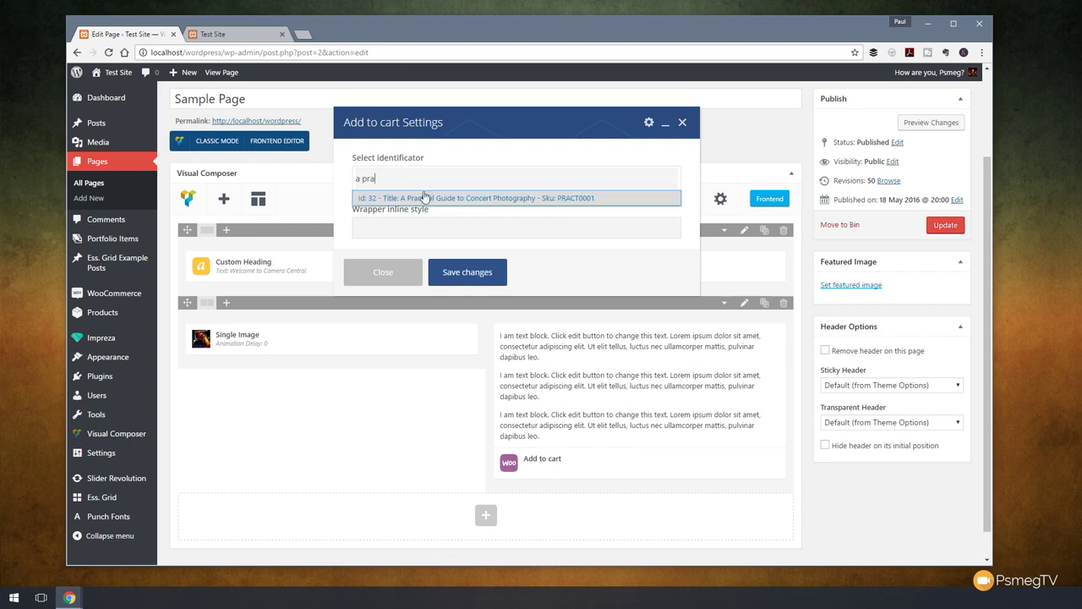
{"action": "left_click", "coordinate": [432, 200]}
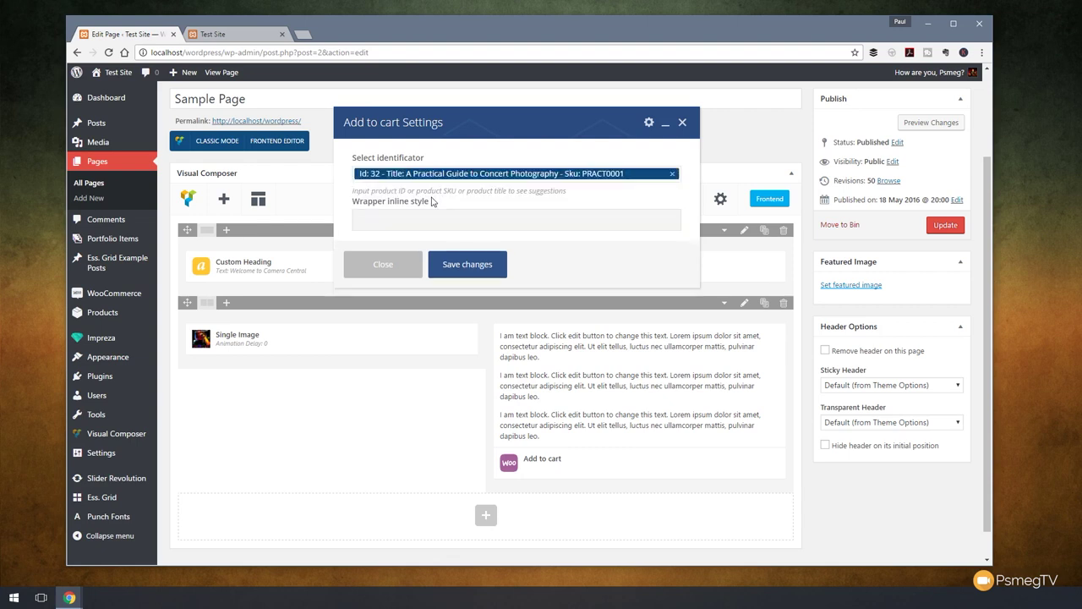
{"action": "left_click", "coordinate": [386, 215]}
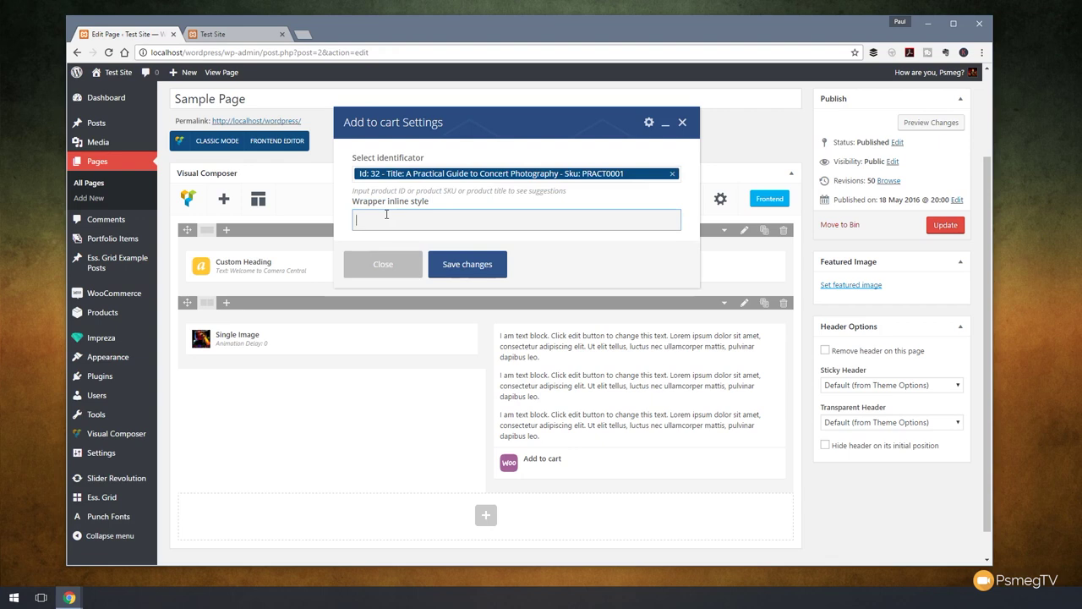
{"action": "left_click", "coordinate": [456, 264]}
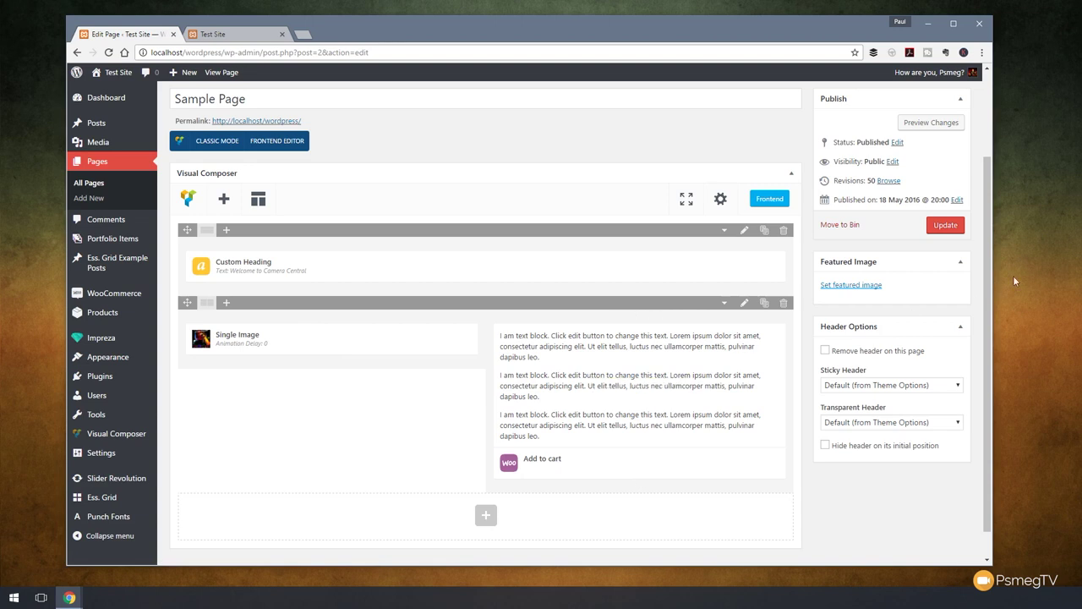
{"action": "left_click", "coordinate": [944, 225]}
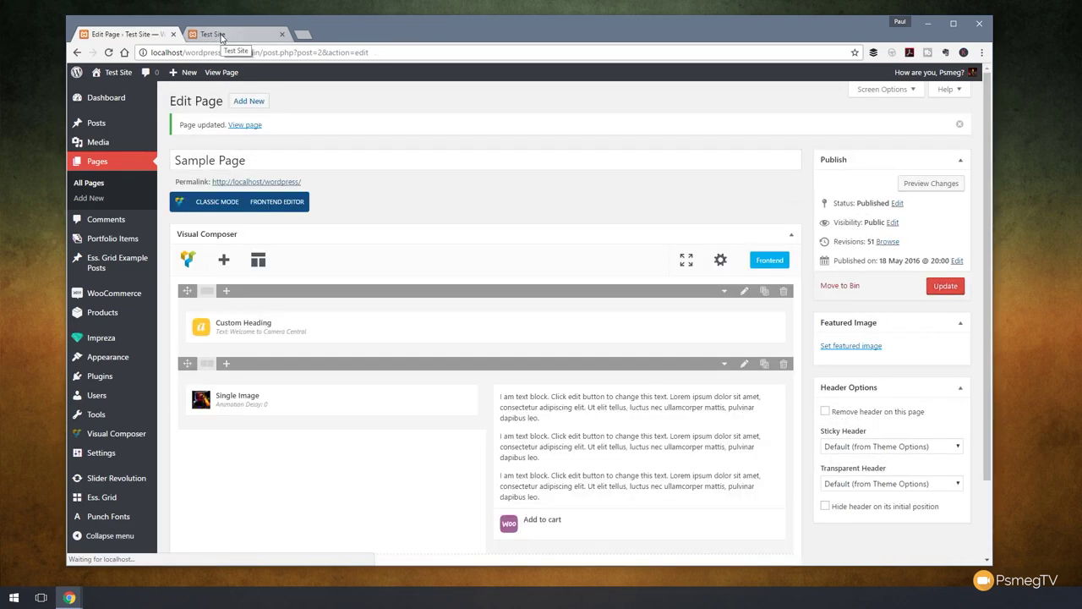
View the live page's new section with the book cover, three paragraphs and Add to Basket button
{"action": "left_click", "coordinate": [222, 35]}
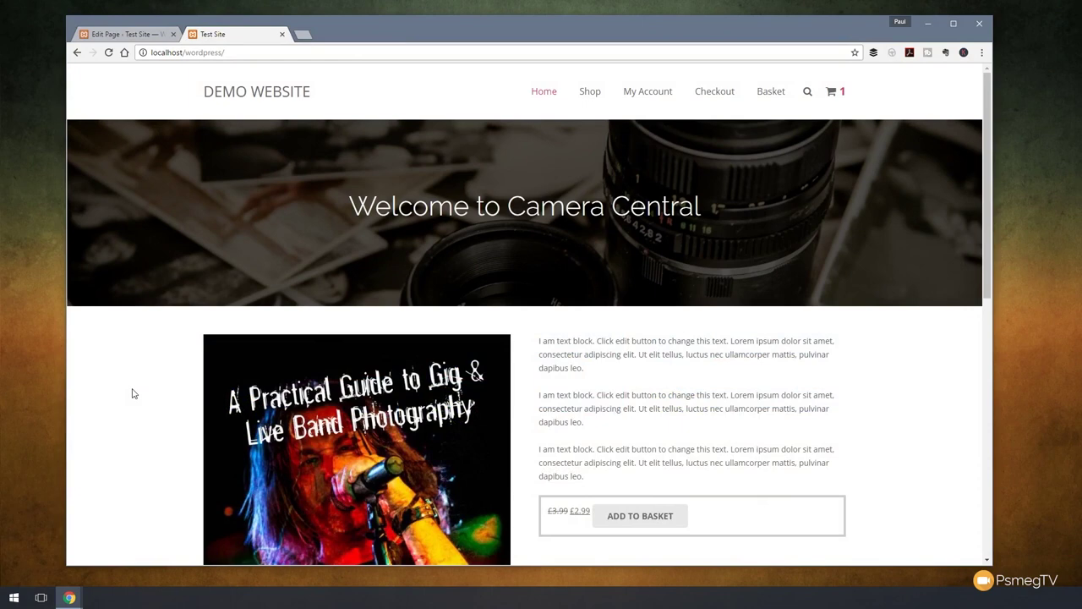
{"action": "scroll", "coordinate": [132, 394], "scroll_direction": "down", "scroll_amount": 2}
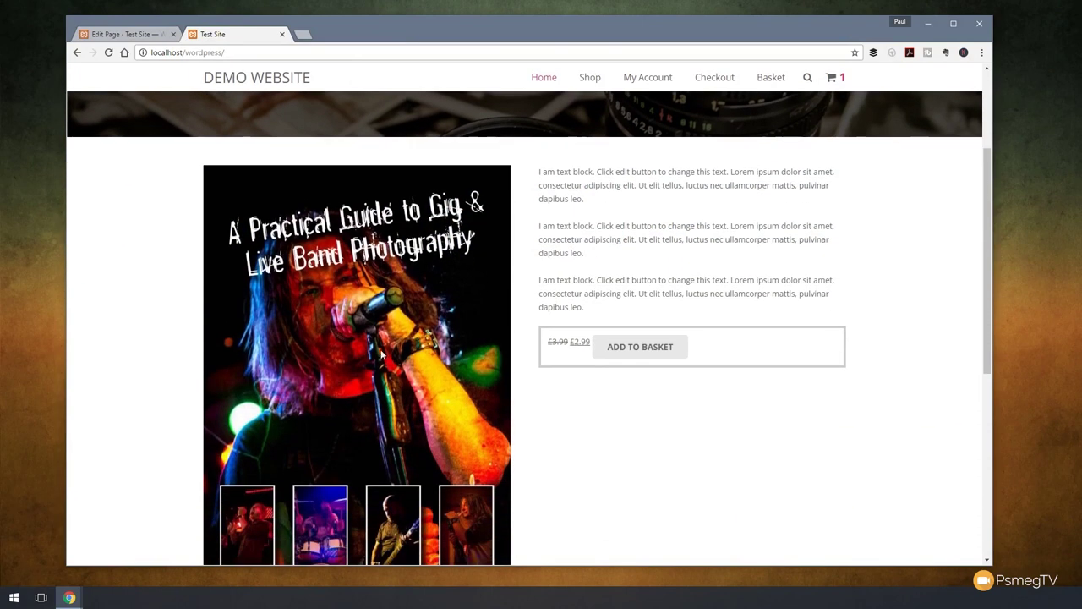